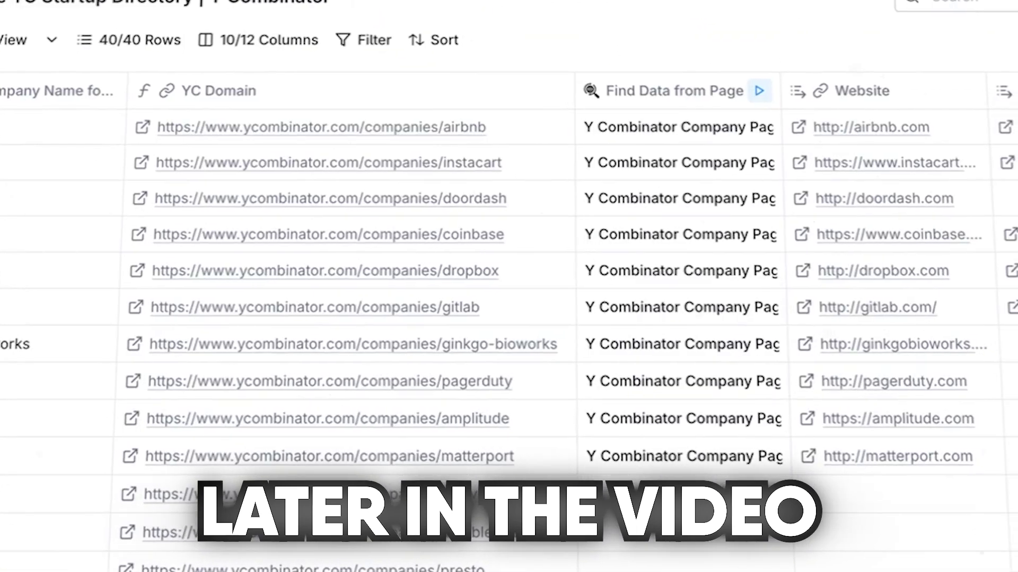
Open the Clay extension on the YC companies directory and switch to selecting data from the page
{"action": "scroll", "coordinate": [530, 318], "scroll_direction": "right", "scroll_amount": 2}
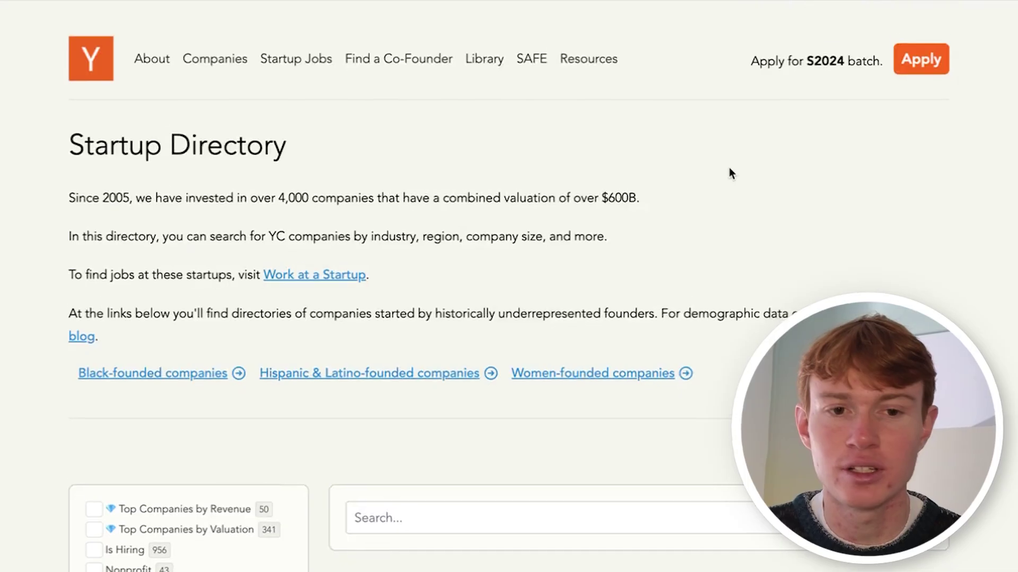
{"action": "scroll", "coordinate": [729, 173], "scroll_direction": "down", "scroll_amount": 1}
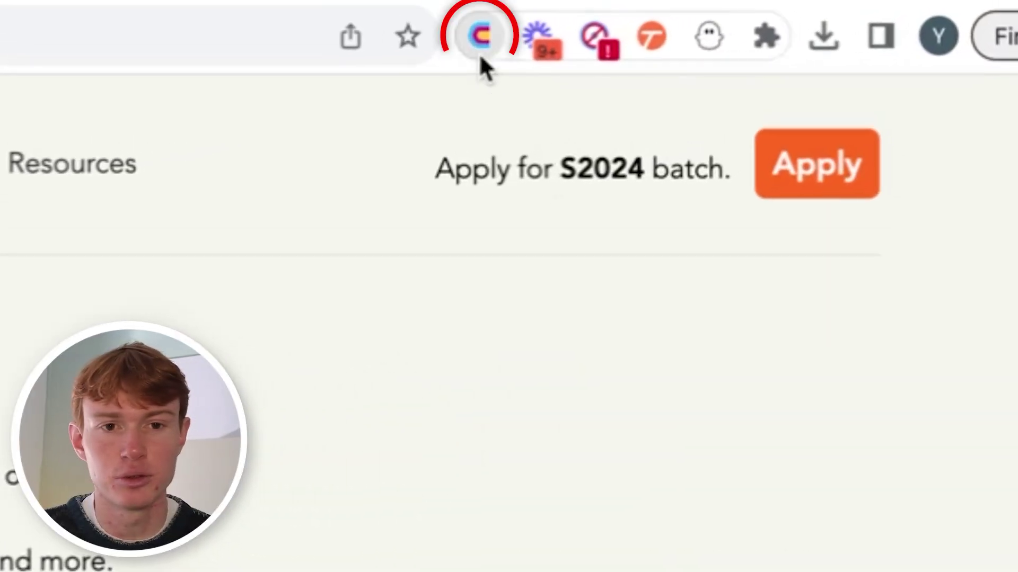
{"action": "left_click", "coordinate": [481, 37]}
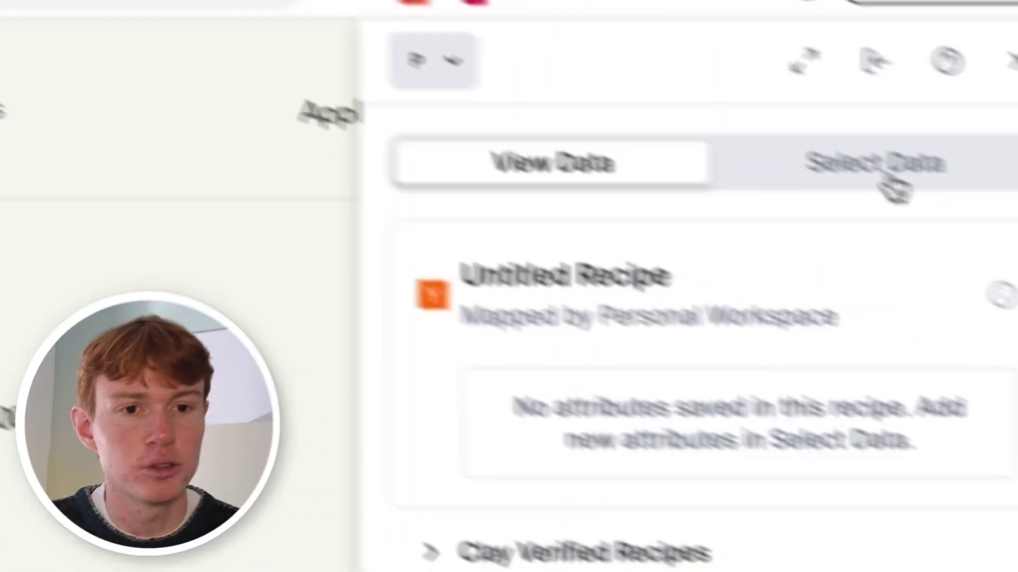
{"action": "left_click", "coordinate": [1007, 220]}
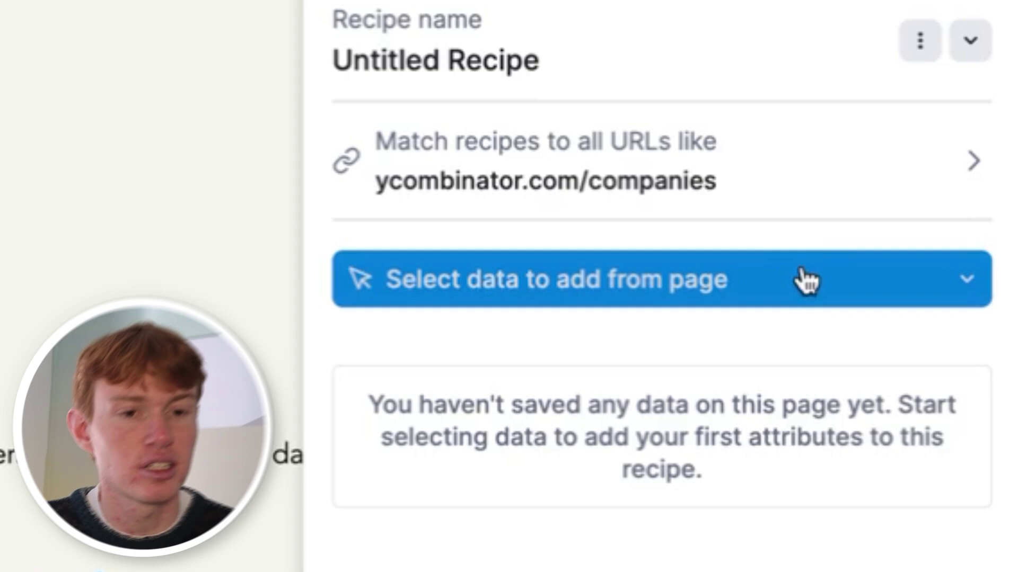
Choose to capture the directory's companies as a repeating list
{"action": "left_click", "coordinate": [803, 371]}
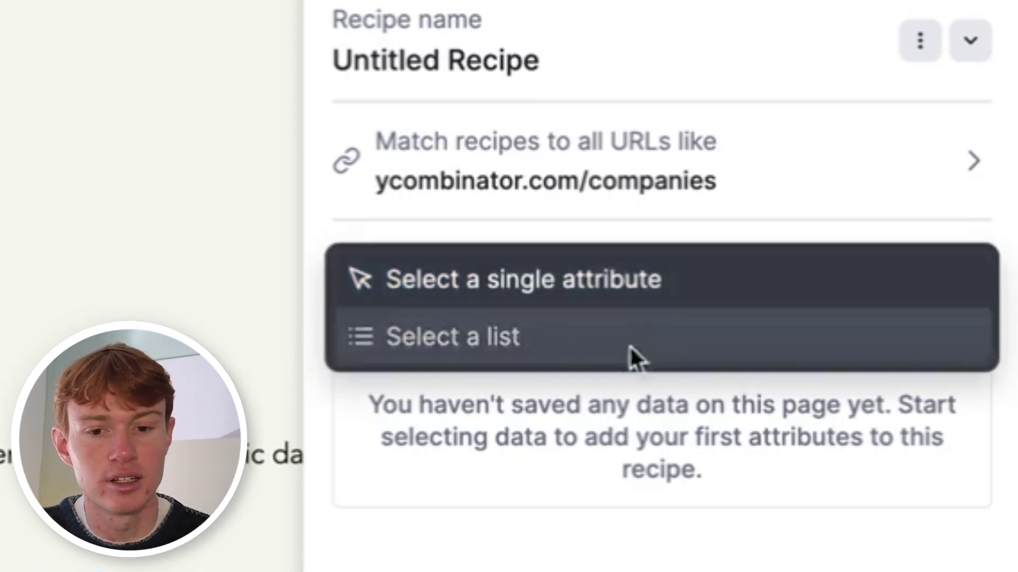
{"action": "left_click", "coordinate": [635, 357]}
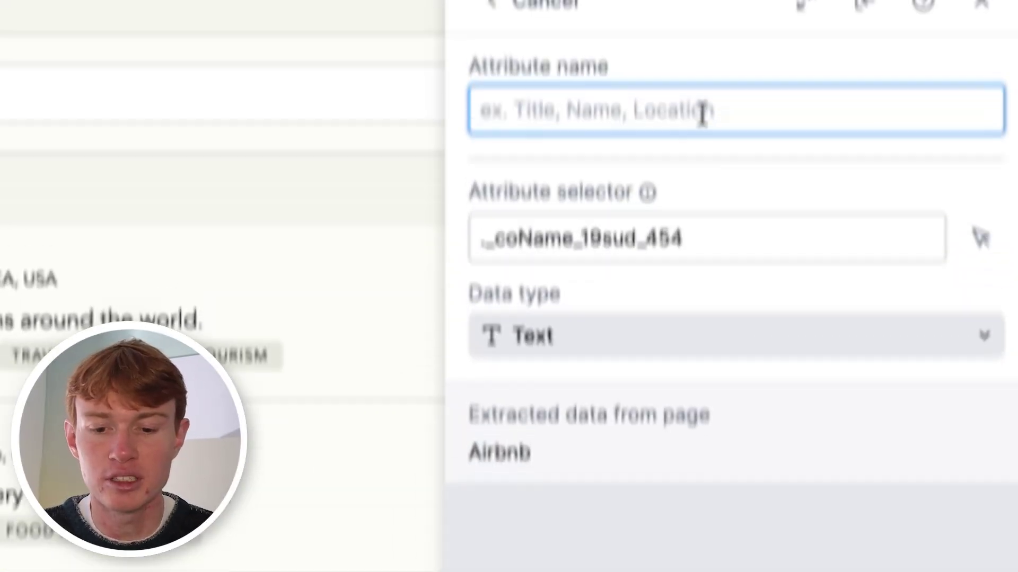
Save the Company Name attribute and add Airbnb's description as a Desc attribute
{"action": "type", "text": "Comp"}
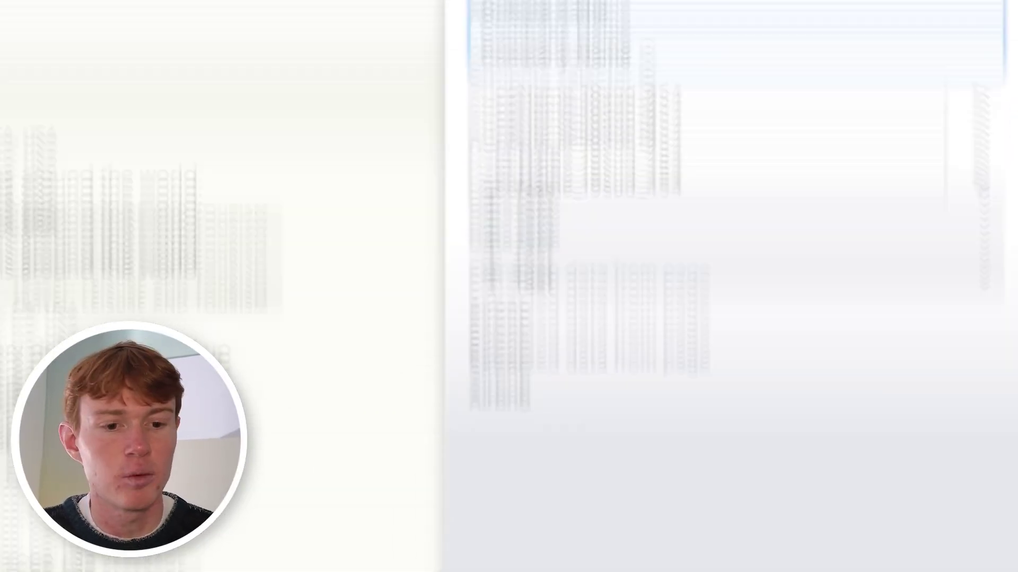
{"action": "left_click", "coordinate": [902, 525]}
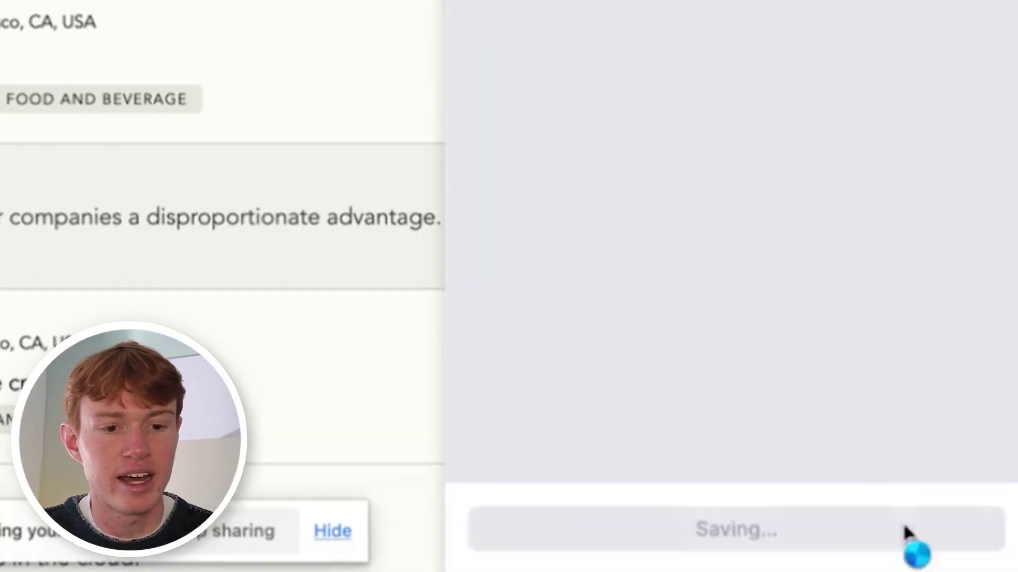
{"action": "scroll", "coordinate": [680, 183], "scroll_direction": "down", "scroll_amount": 15}
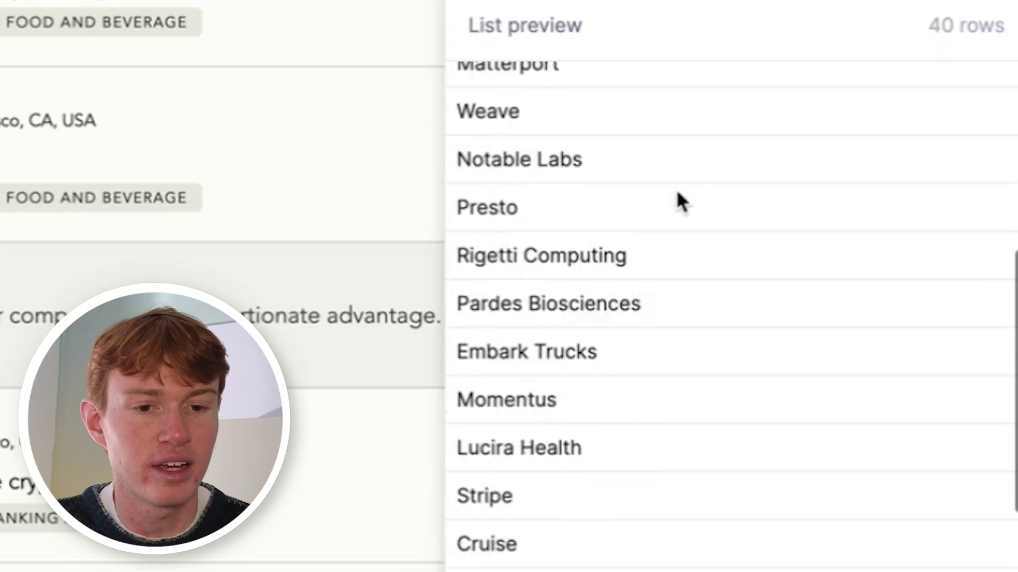
{"action": "scroll", "coordinate": [679, 183], "scroll_direction": "up", "scroll_amount": 15}
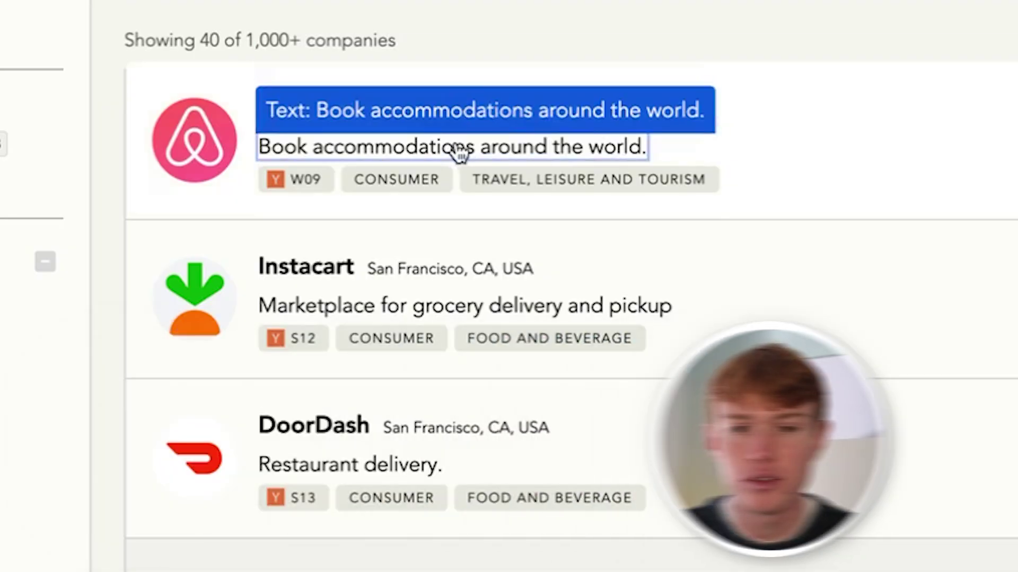
{"action": "left_click", "coordinate": [459, 152]}
{"action": "type", "text": "Desc"}
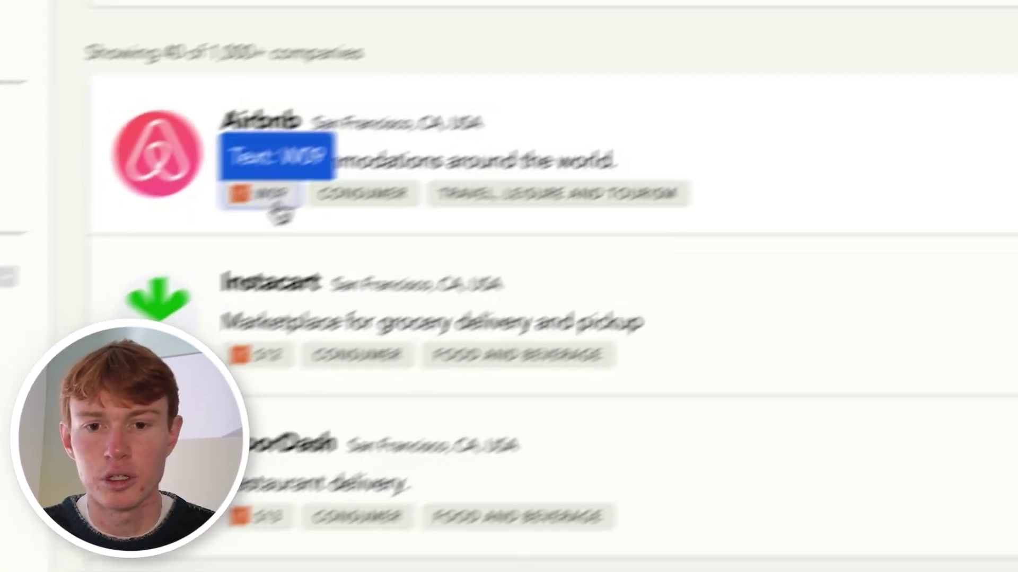
Add the W09 batch tag as the YC Batch attribute
{"action": "left_click", "coordinate": [304, 182]}
{"action": "type", "text": "YC "}
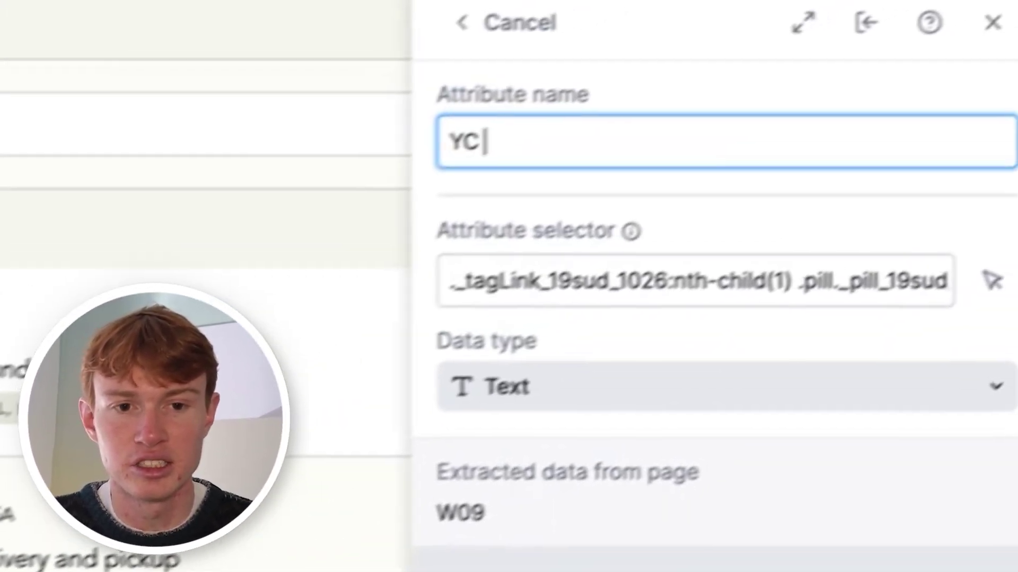
{"action": "type", "text": "Batch"}
{"action": "key", "text": "Return"}
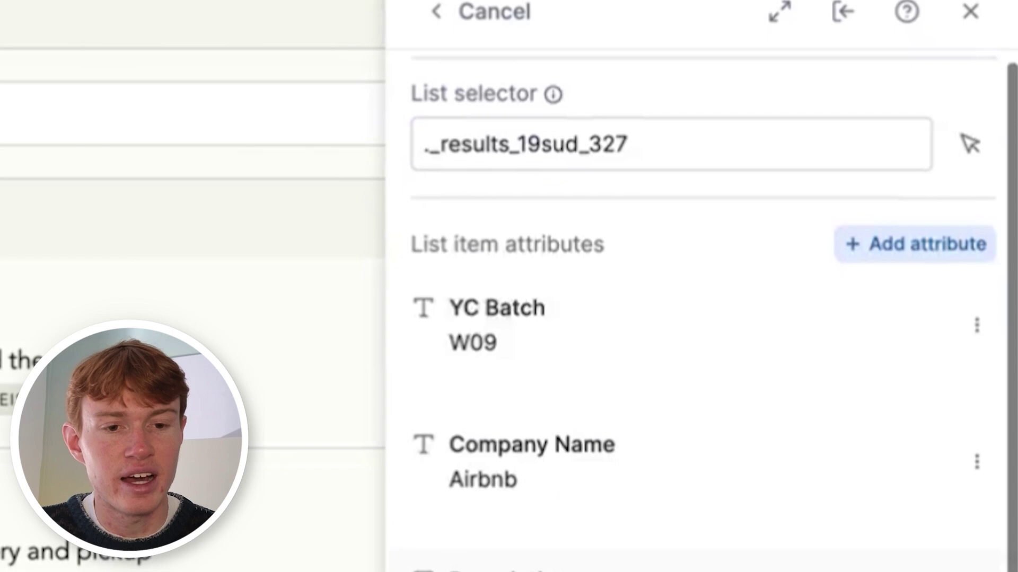
Add the Airbnb logo as a Logo attribute with data type Image and save it
{"action": "scroll", "coordinate": [625, 538], "scroll_direction": "right", "scroll_amount": 10}
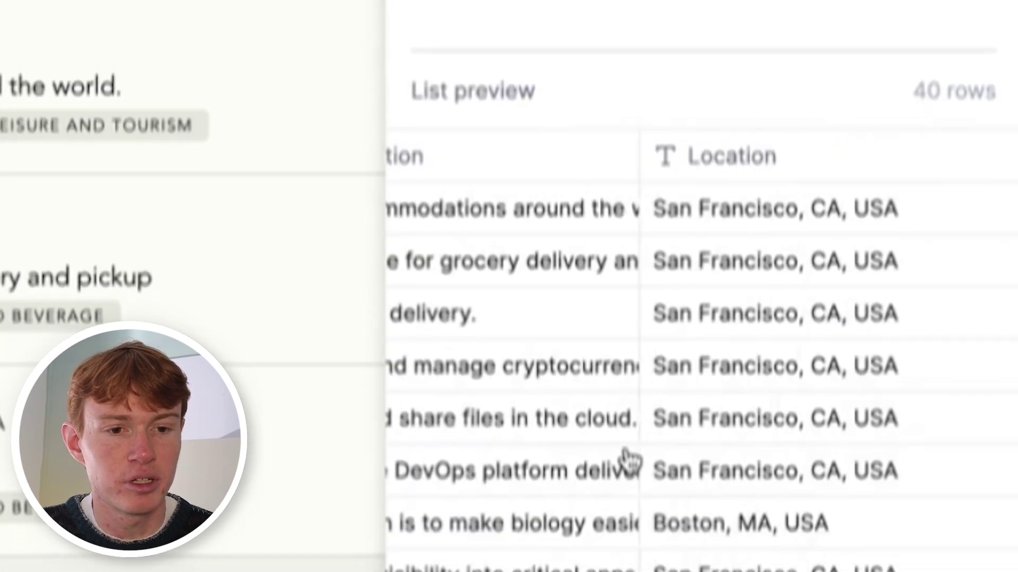
{"action": "scroll", "coordinate": [630, 386], "scroll_direction": "left", "scroll_amount": 10}
{"action": "scroll", "coordinate": [629, 331], "scroll_direction": "up", "scroll_amount": 10}
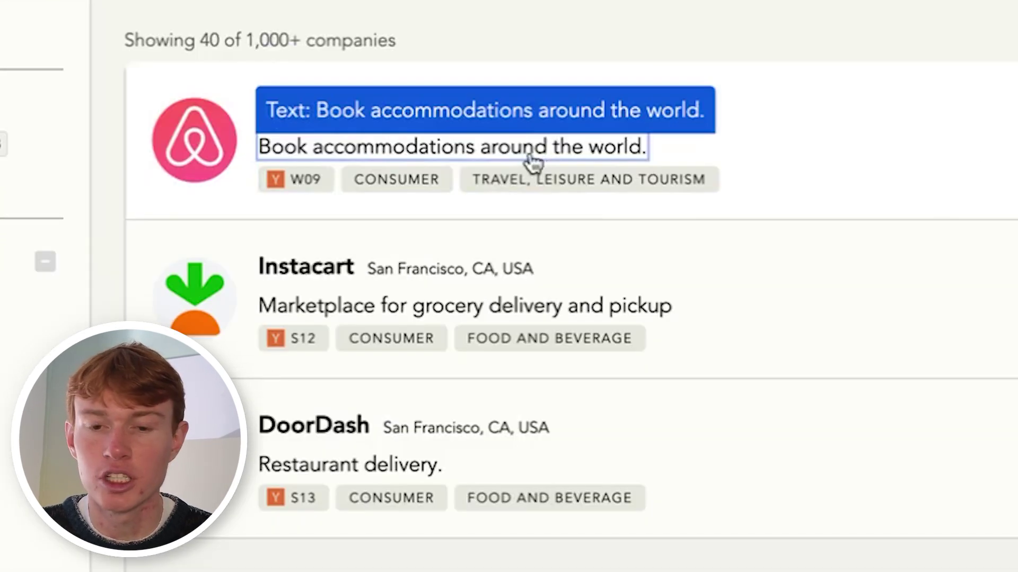
{"action": "left_click", "coordinate": [167, 140]}
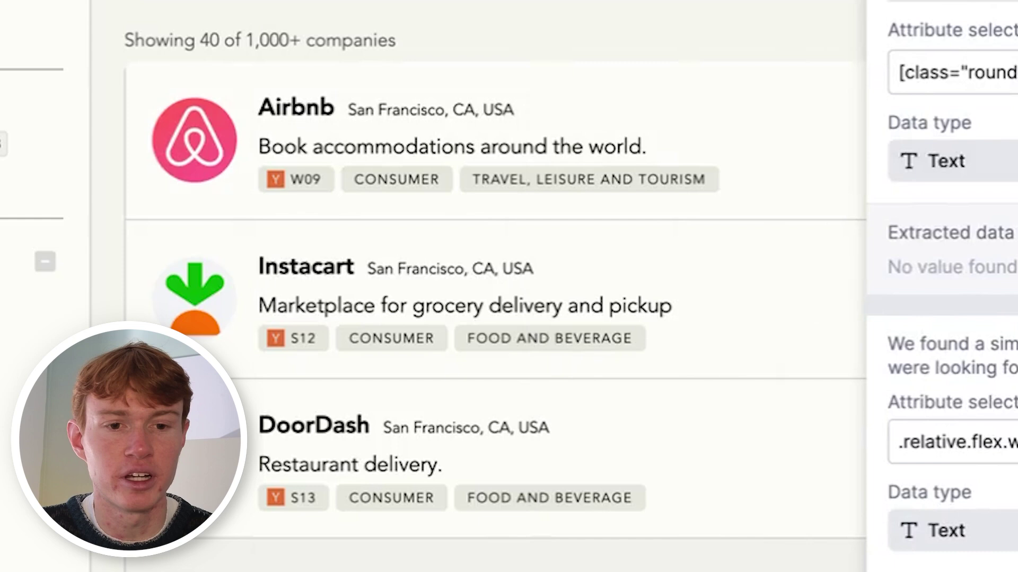
{"action": "left_click", "coordinate": [928, 159]}
{"action": "left_click", "coordinate": [927, 223]}
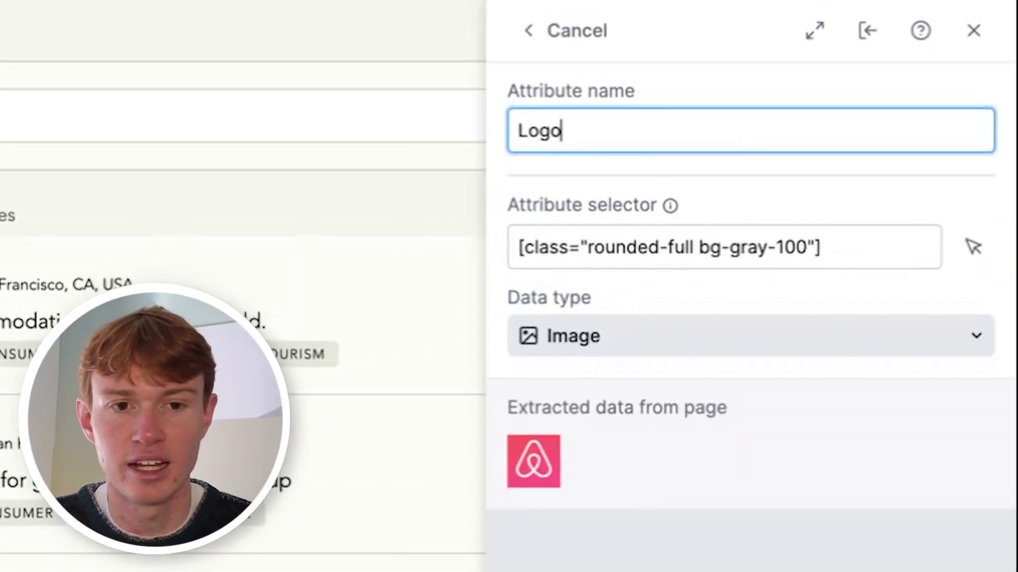
{"action": "key", "text": "Return"}
{"action": "scroll", "coordinate": [750, 318], "scroll_direction": "down", "scroll_amount": 10}
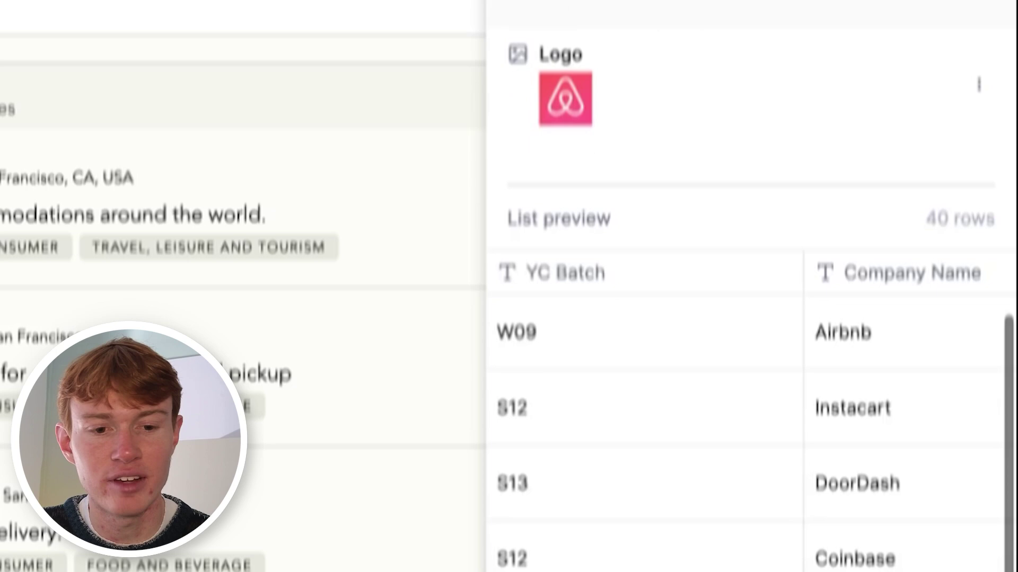
{"action": "scroll", "coordinate": [708, 488], "scroll_direction": "down", "scroll_amount": 2}
{"action": "scroll", "coordinate": [708, 488], "scroll_direction": "right", "scroll_amount": 10}
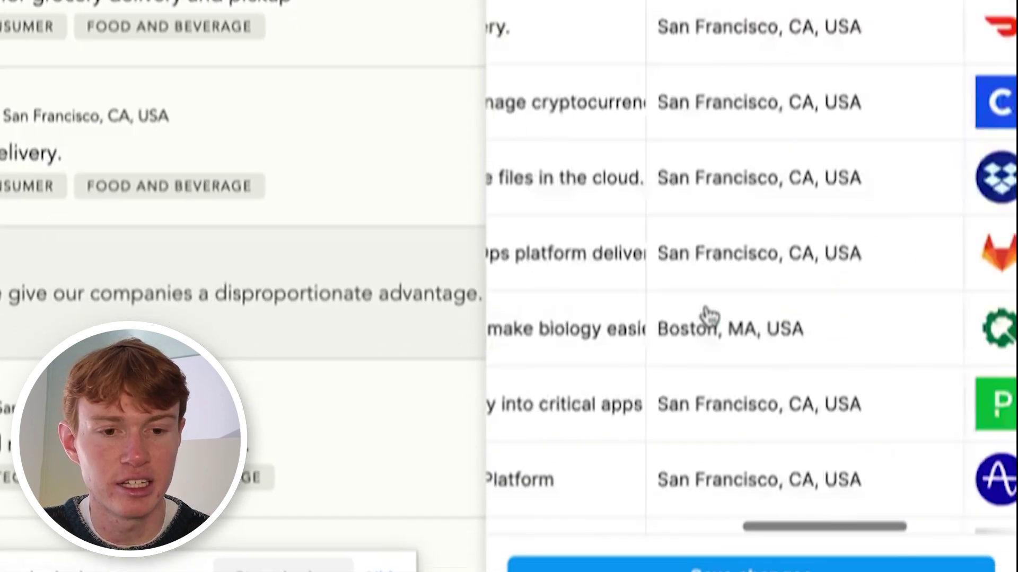
{"action": "scroll", "coordinate": [708, 297], "scroll_direction": "left", "scroll_amount": 10}
{"action": "scroll", "coordinate": [709, 285], "scroll_direction": "up", "scroll_amount": 10}
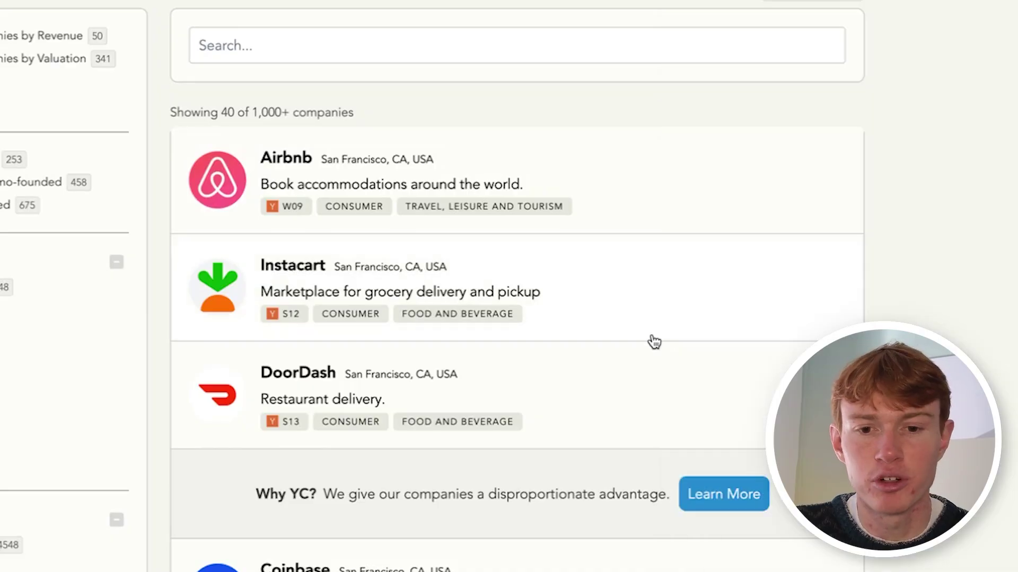
Scroll the directory to load 180 companies and bring the Clay extension panel back up
{"action": "scroll", "coordinate": [652, 342], "scroll_direction": "down", "scroll_amount": 2}
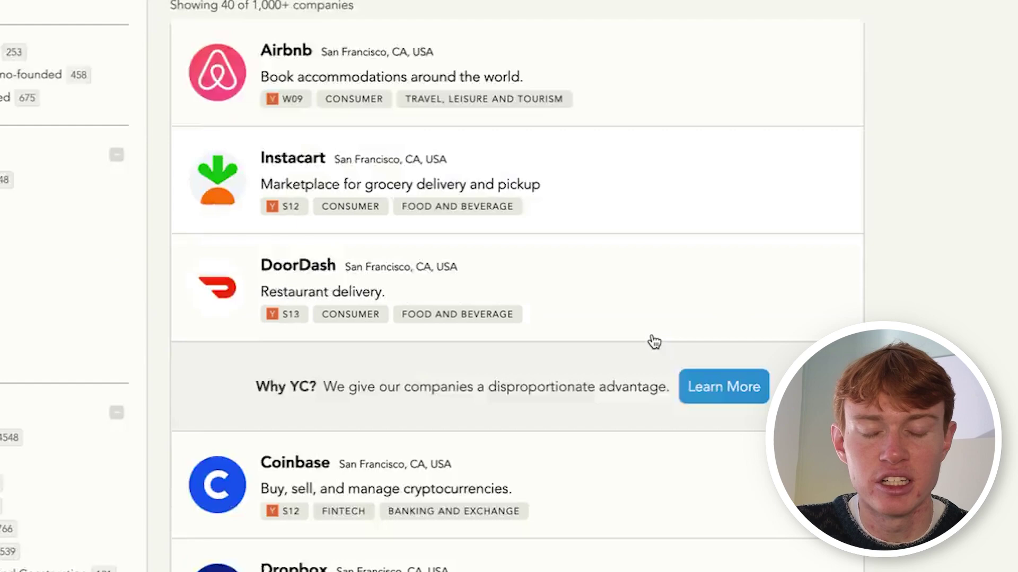
{"action": "scroll", "coordinate": [654, 342], "scroll_direction": "down", "scroll_amount": 20}
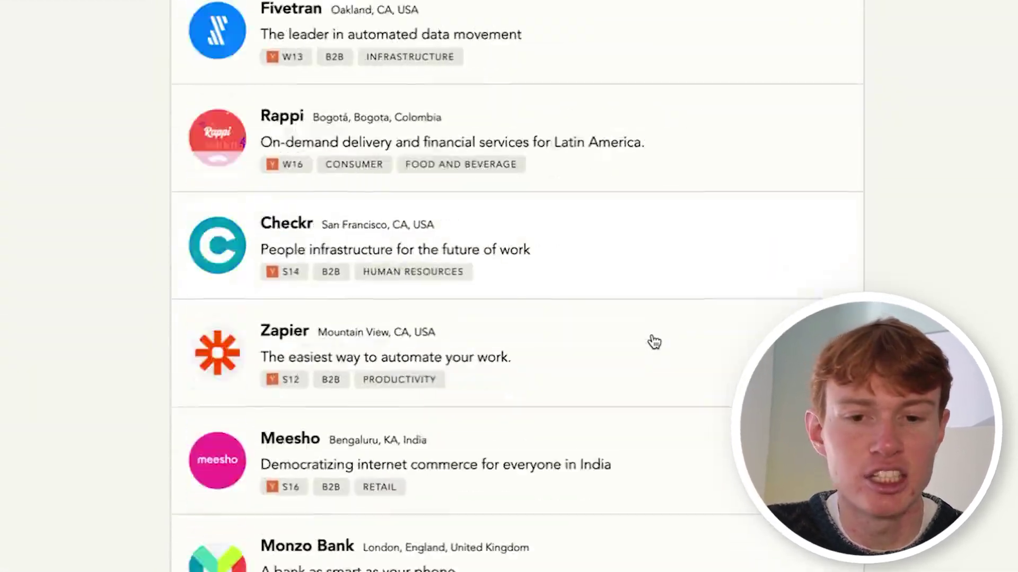
{"action": "scroll", "coordinate": [654, 342], "scroll_direction": "down", "scroll_amount": 5}
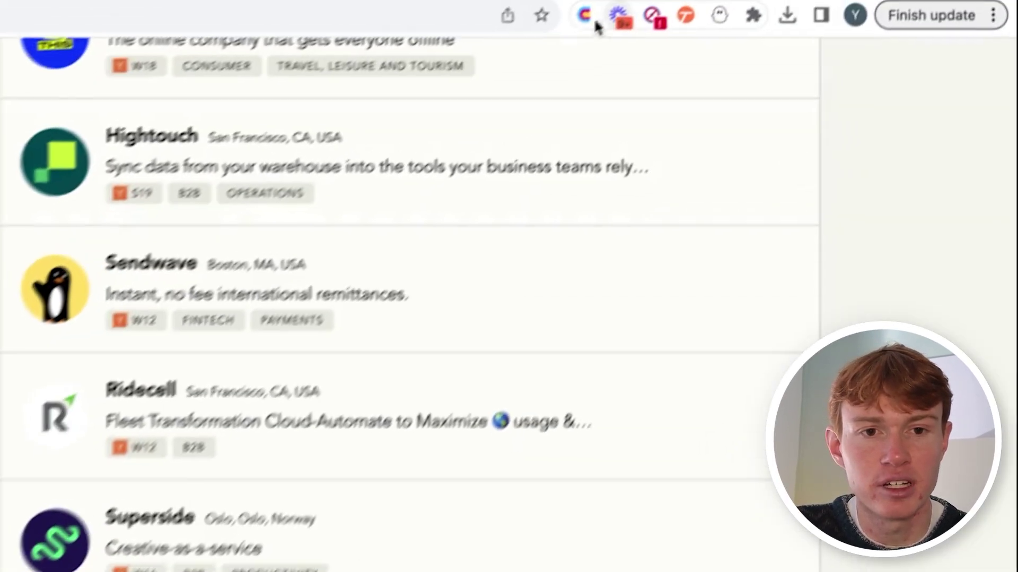
{"action": "left_click", "coordinate": [589, 20]}
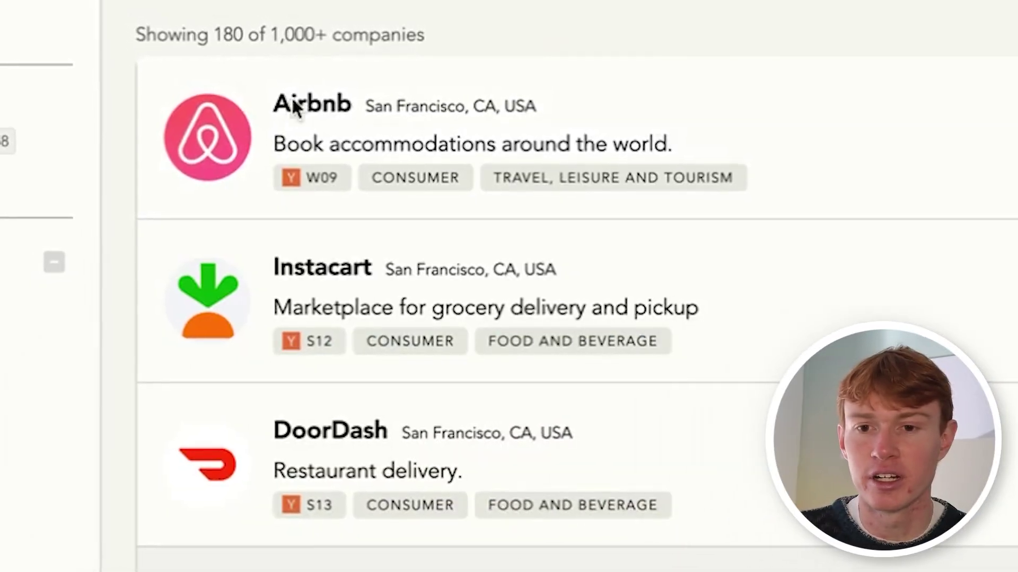
Open Airbnb's YC company page and scroll to its Active Founders cards
{"action": "left_click", "coordinate": [297, 106]}
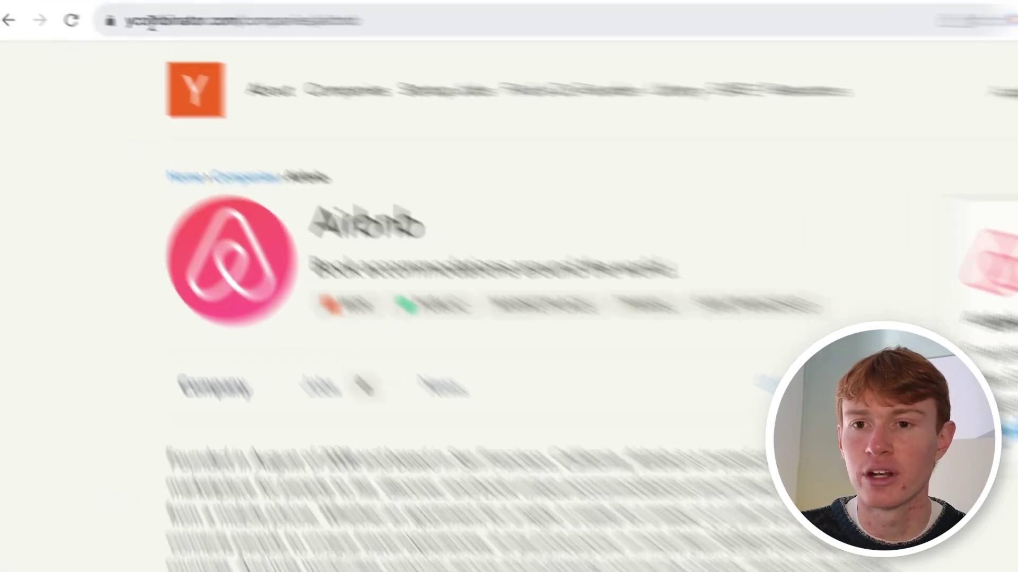
{"action": "left_click", "coordinate": [177, 30]}
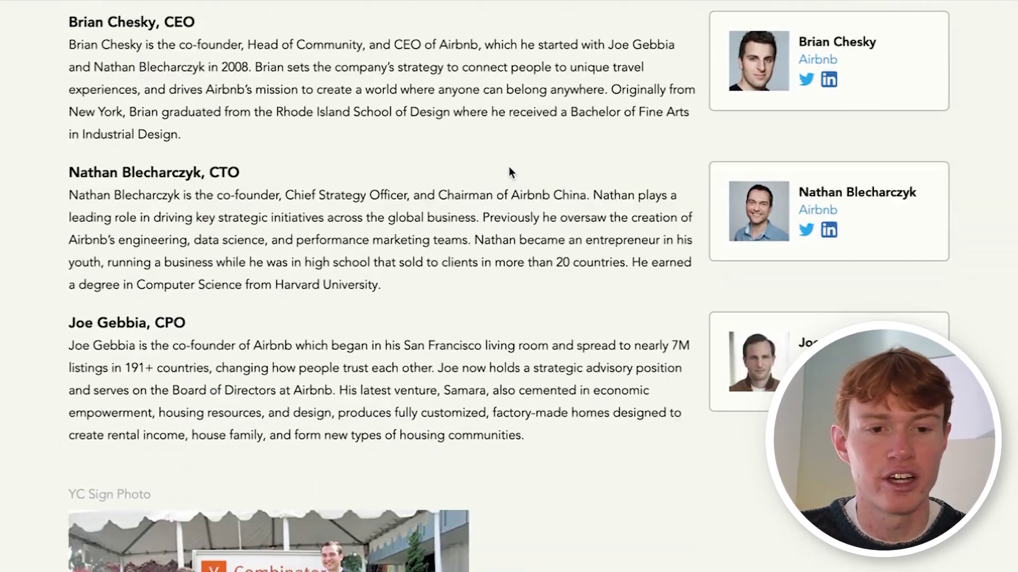
{"action": "scroll", "coordinate": [509, 173], "scroll_direction": "up", "scroll_amount": 5}
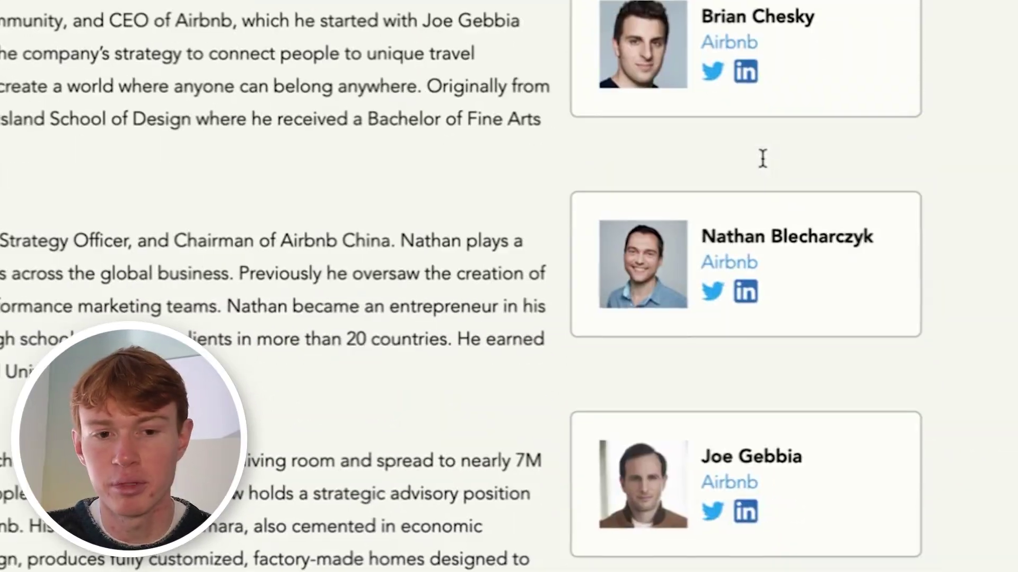
{"action": "scroll", "coordinate": [742, 249], "scroll_direction": "down", "scroll_amount": 5}
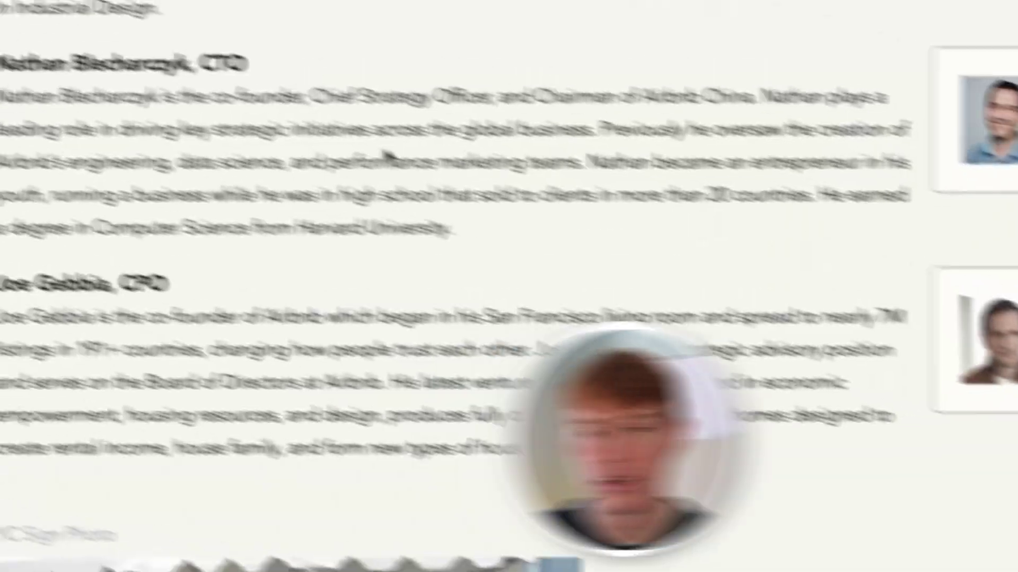
{"action": "scroll", "coordinate": [387, 156], "scroll_direction": "down", "scroll_amount": 5}
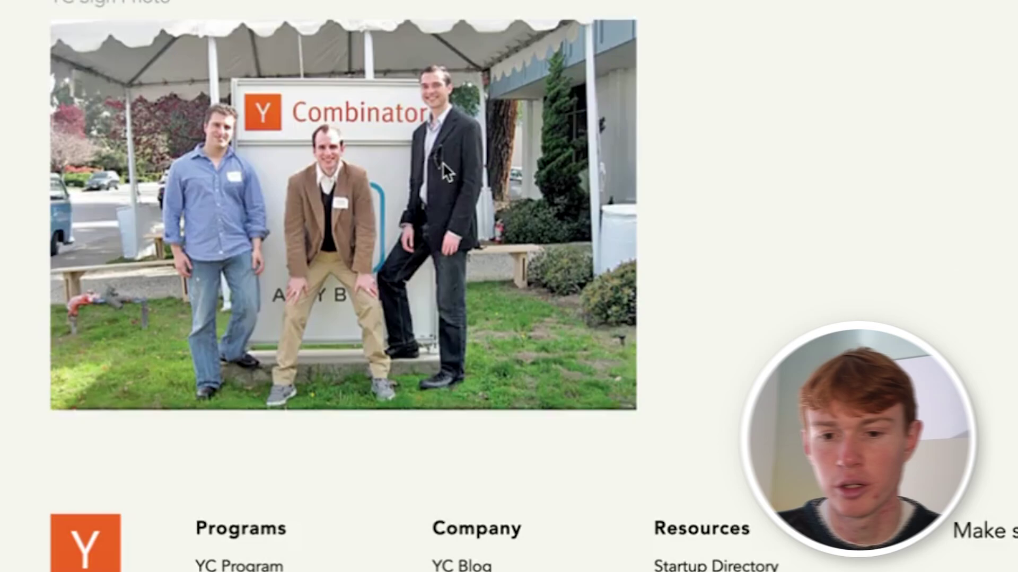
{"action": "scroll", "coordinate": [442, 161], "scroll_direction": "up", "scroll_amount": 10}
{"action": "scroll", "coordinate": [398, 310], "scroll_direction": "down", "scroll_amount": 1}
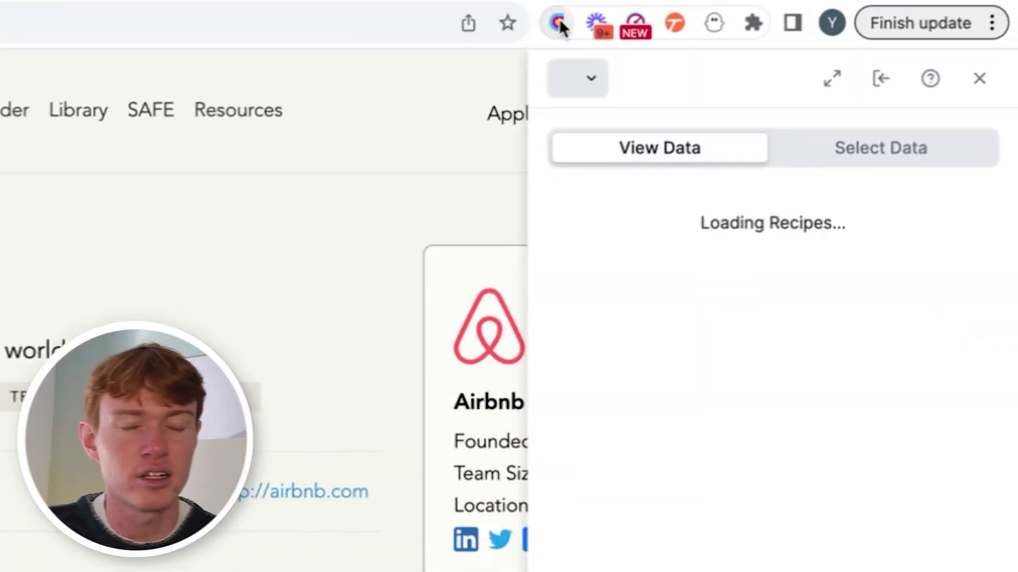
Scroll through the name, description, founder and domain fields Clay extracted from Airbnb's page
{"action": "scroll", "coordinate": [753, 348], "scroll_direction": "down", "scroll_amount": 10}
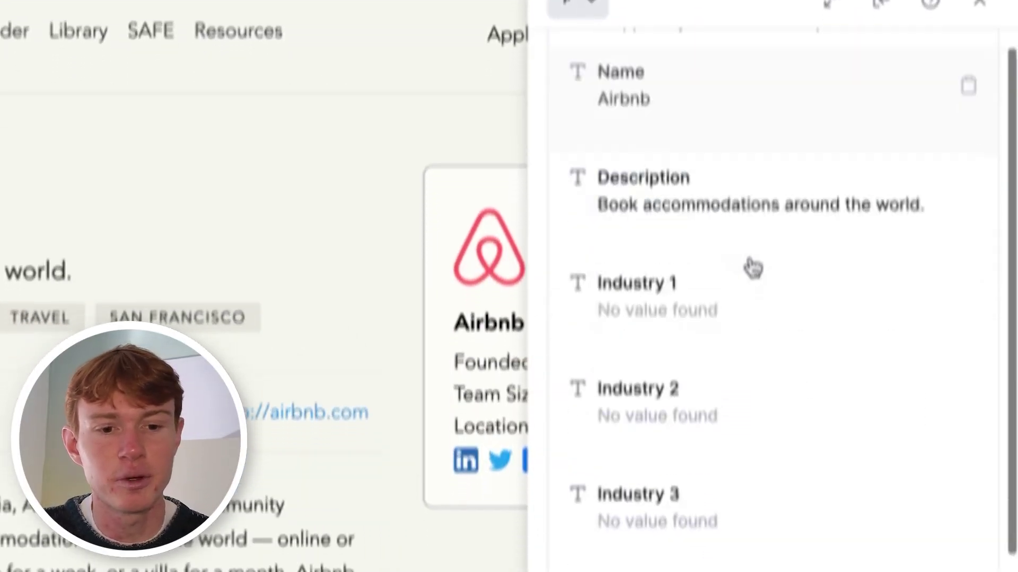
{"action": "scroll", "coordinate": [753, 77], "scroll_direction": "down", "scroll_amount": 6}
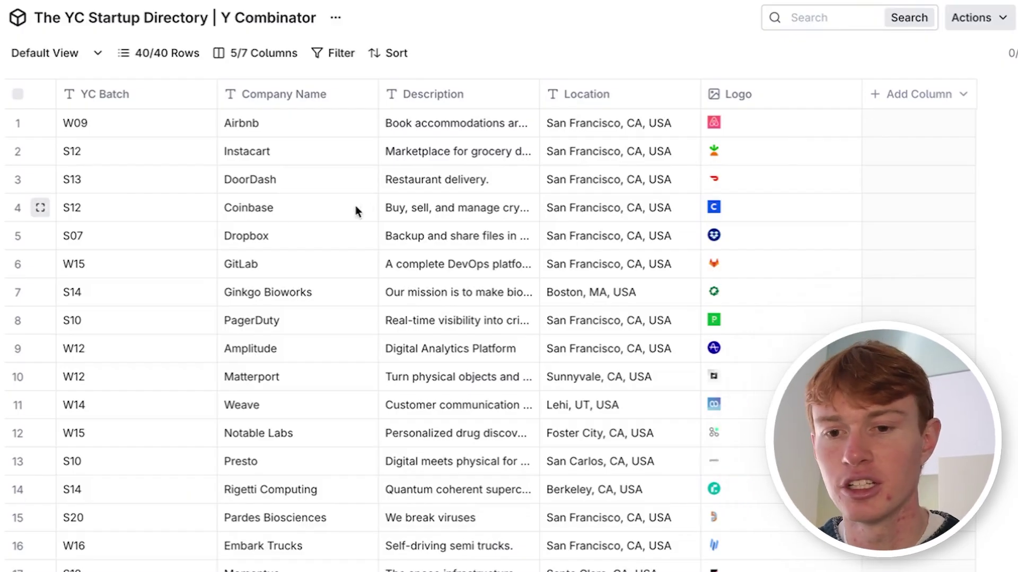
Generate a formula column from 'get /Company Name, make it lowercase, replace spaces with a dash'
{"action": "scroll", "coordinate": [289, 217], "scroll_direction": "down", "scroll_amount": 2}
{"action": "scroll", "coordinate": [290, 206], "scroll_direction": "up", "scroll_amount": 2}
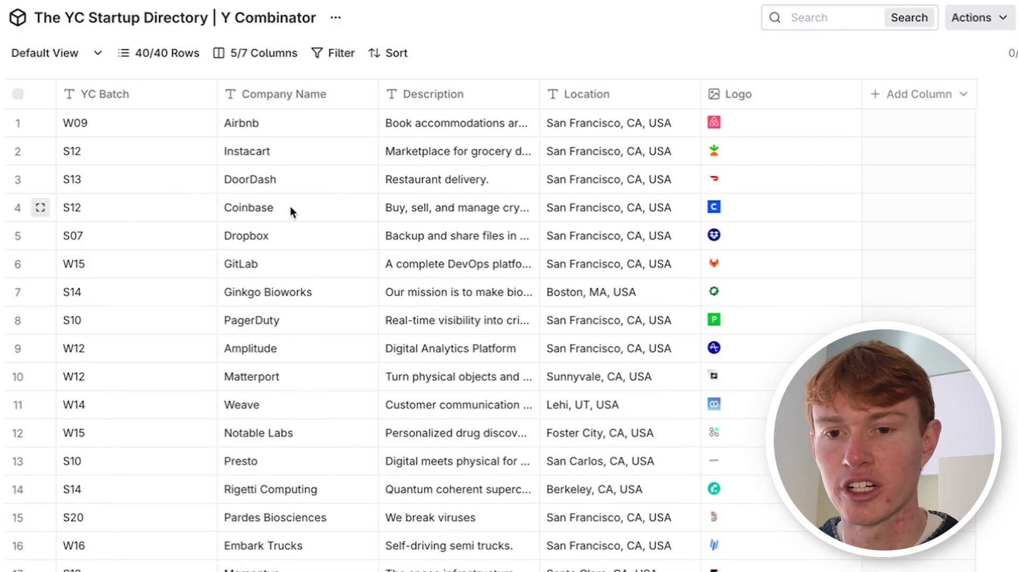
{"action": "left_click", "coordinate": [919, 94]}
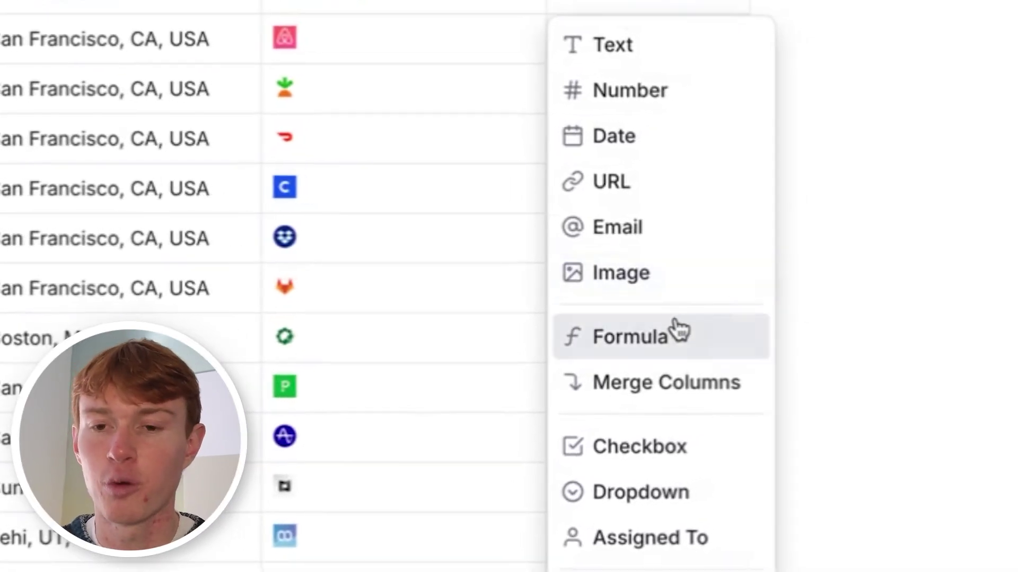
{"action": "left_click", "coordinate": [676, 334]}
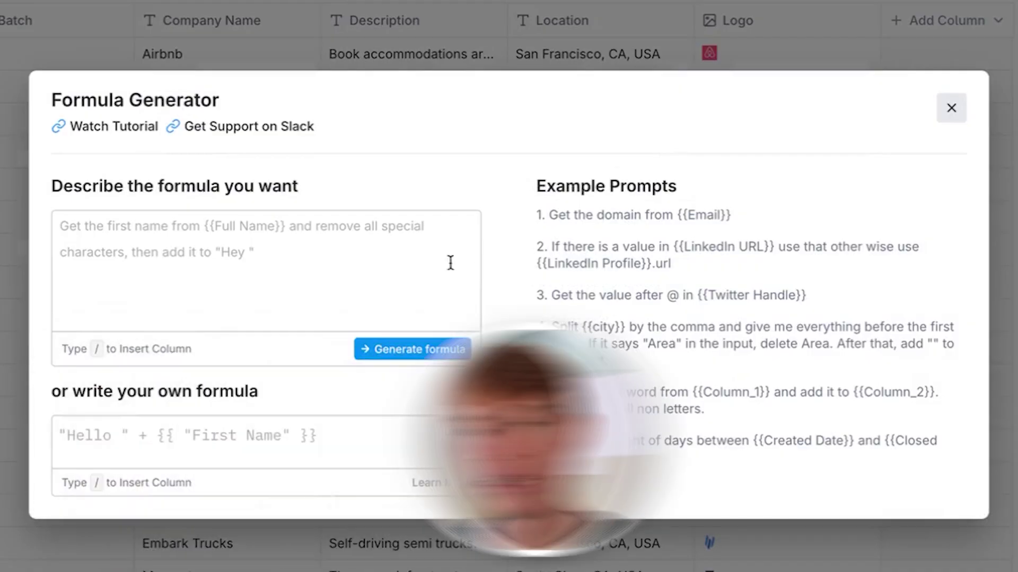
{"action": "left_click", "coordinate": [371, 261]}
{"action": "type", "text": "get /"}
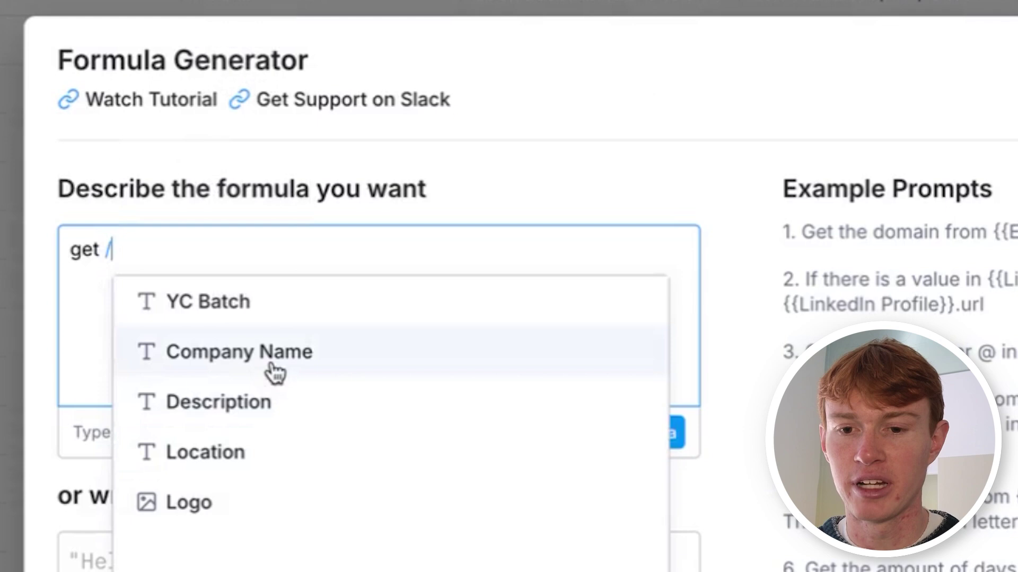
{"action": "left_click", "coordinate": [274, 371]}
{"action": "type", "text": ", make it completely lowercase, and replace any spaces with a dash."}
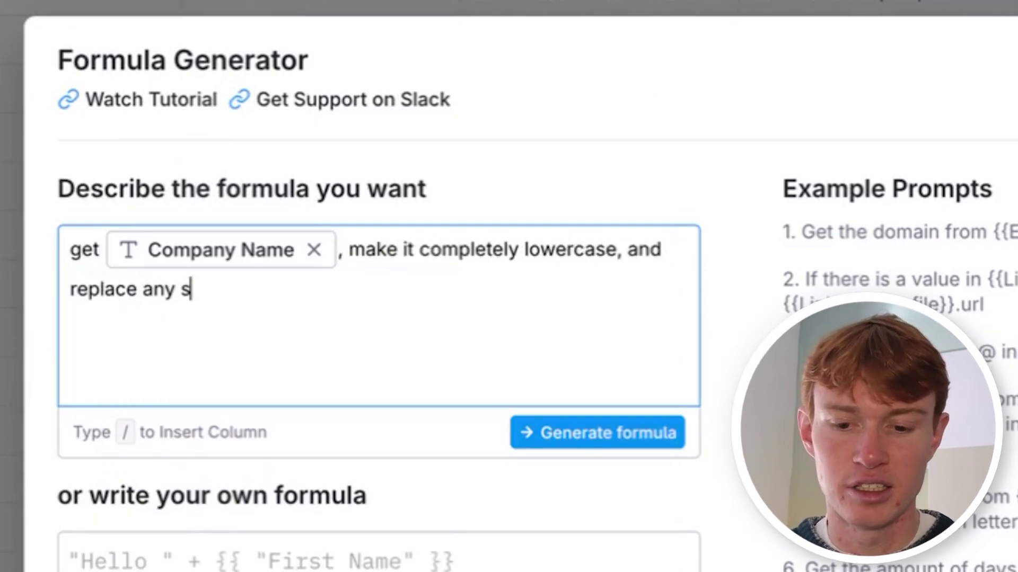
{"action": "left_click", "coordinate": [586, 447]}
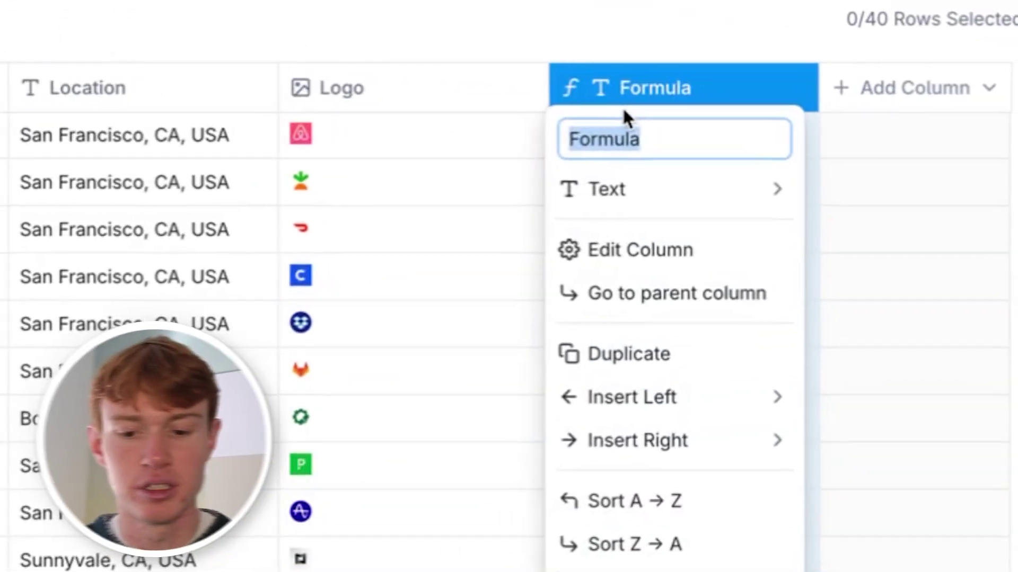
{"action": "type", "text": "Comapnu"}
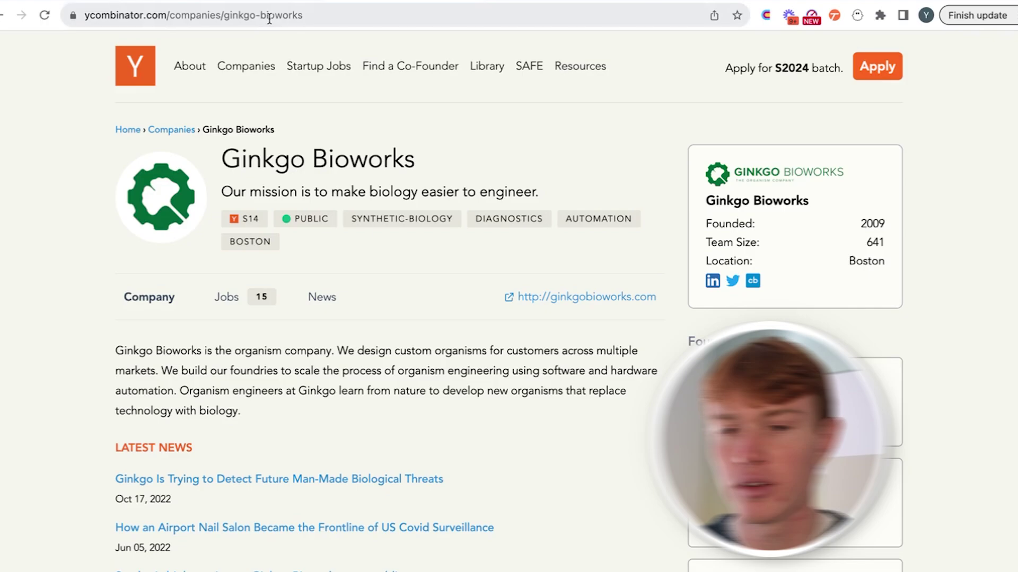
{"action": "left_click", "coordinate": [334, 12]}
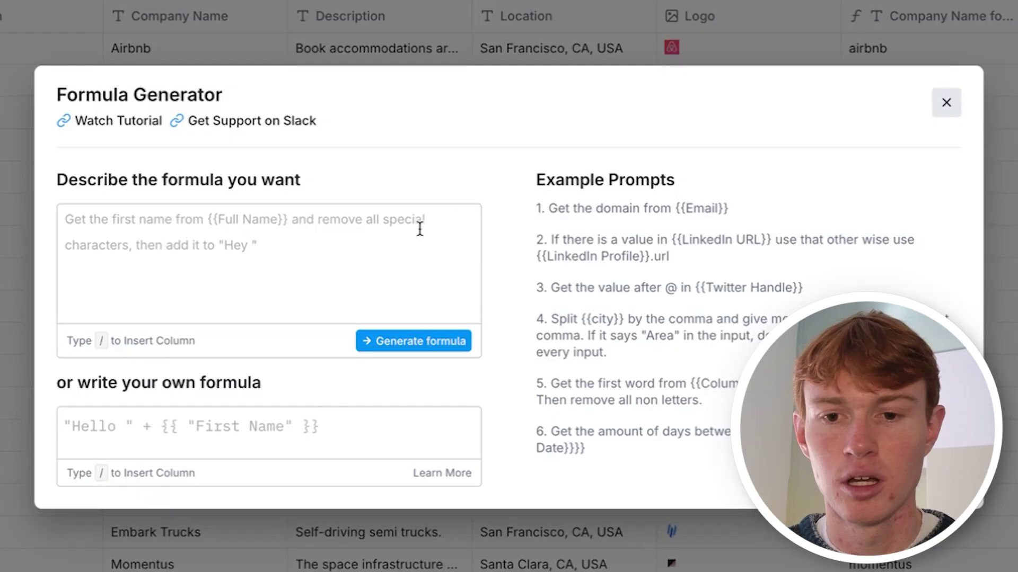
{"action": "type", "text": "https://www.ycombinator.com/companies/ginkgo-bioworks"}
{"action": "left_click_drag", "start_coordinate": [419, 229], "coordinate": [325, 221]}
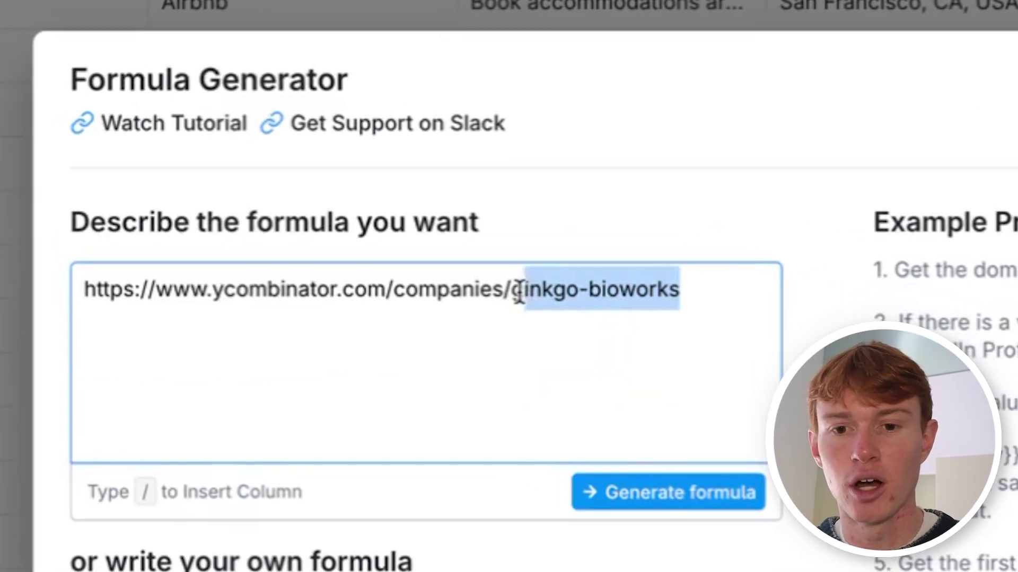
{"action": "type", "text": "/"}
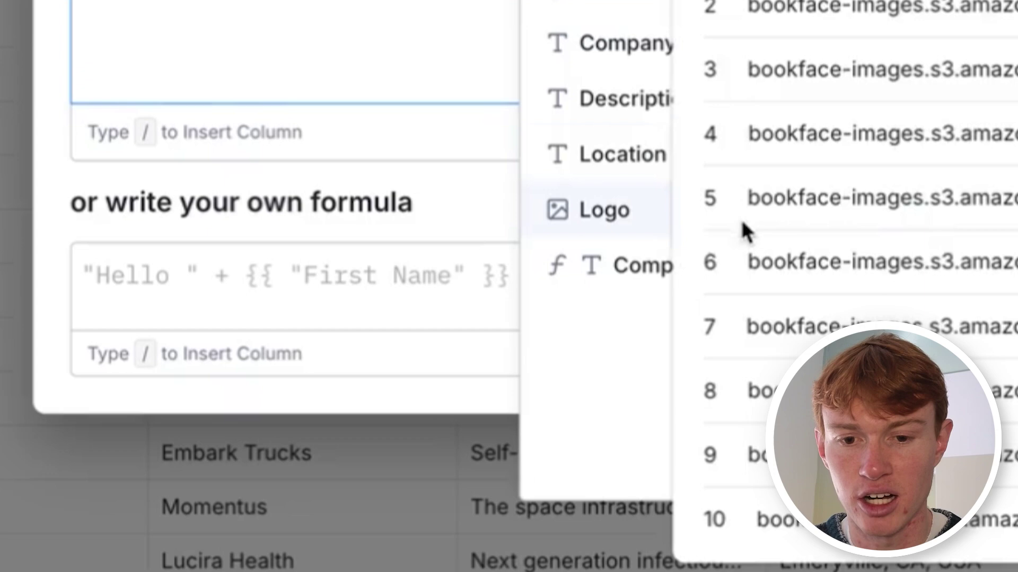
{"action": "left_click", "coordinate": [636, 262]}
{"action": "left_click", "coordinate": [616, 262]}
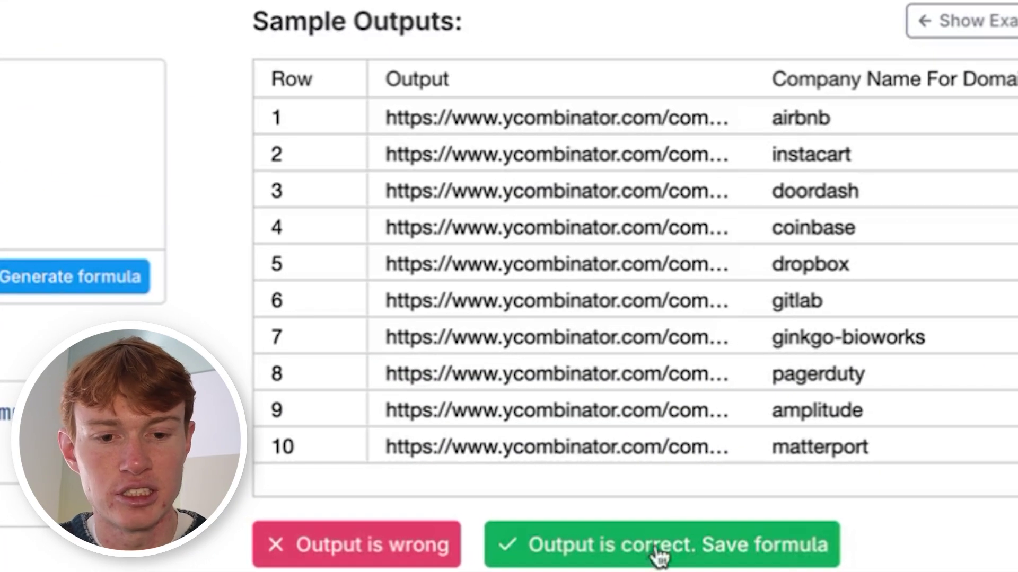
{"action": "left_click", "coordinate": [660, 556]}
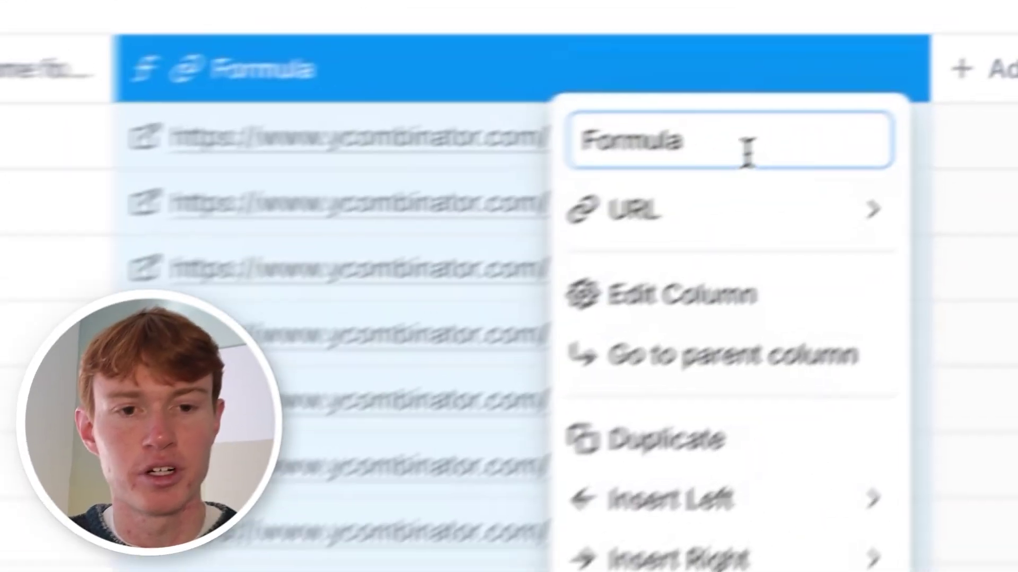
Rename the new URL formula column to YC Domain
{"action": "double_click", "coordinate": [745, 153]}
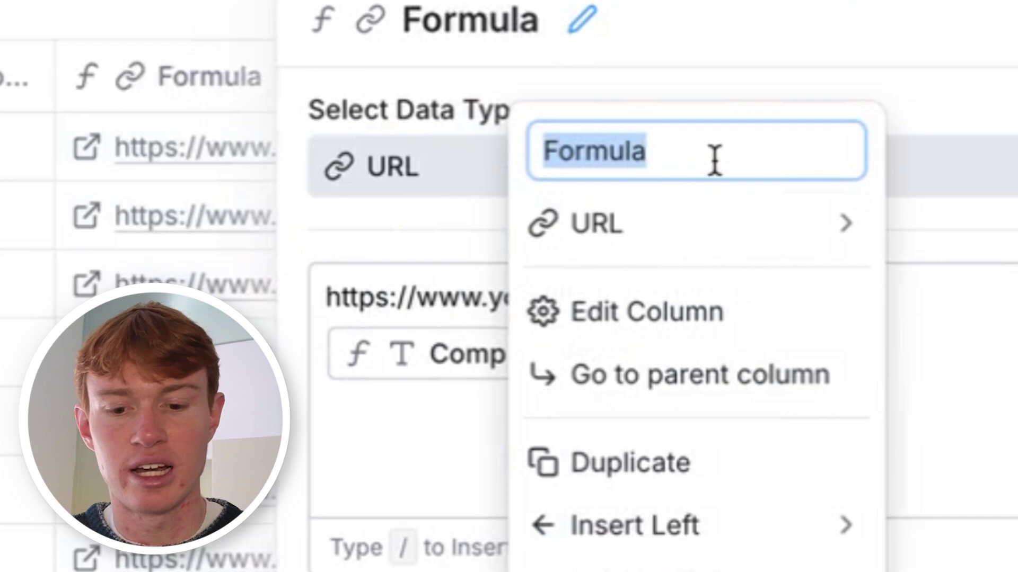
{"action": "type", "text": "YC"}
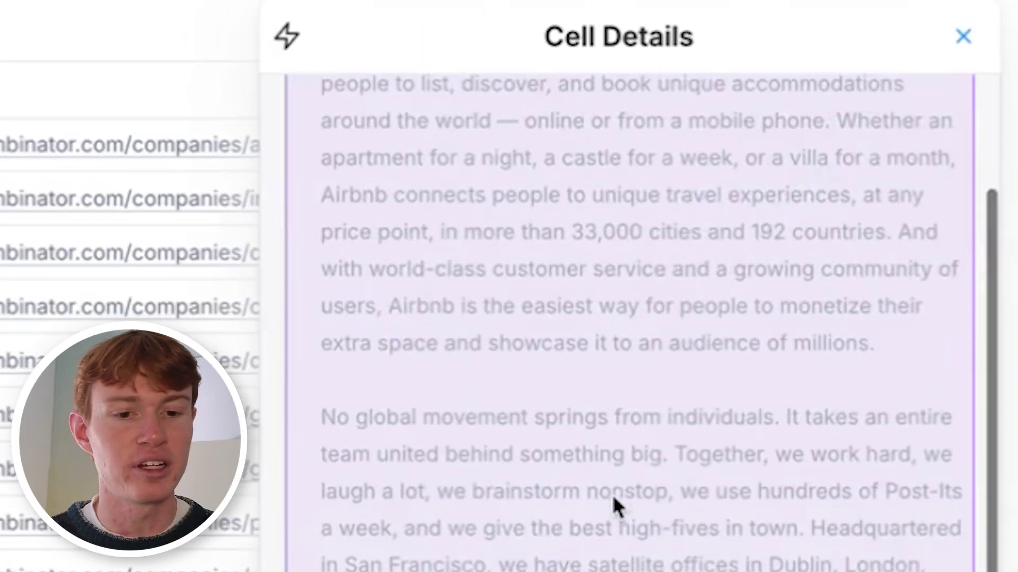
Create a Website column from the scraped page data
{"action": "scroll", "coordinate": [612, 495], "scroll_direction": "down", "scroll_amount": 10}
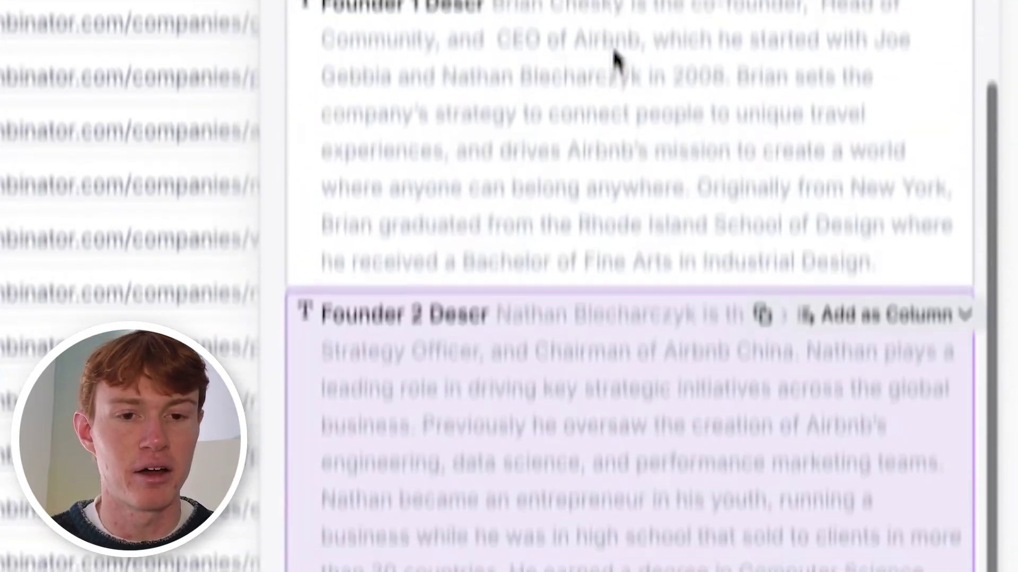
{"action": "scroll", "coordinate": [613, 51], "scroll_direction": "down", "scroll_amount": 5}
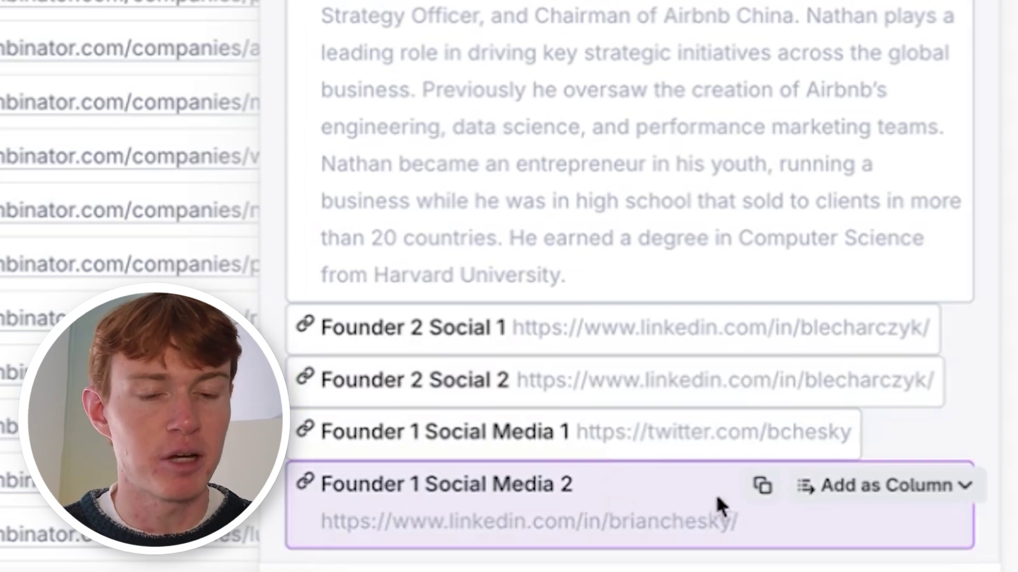
{"action": "scroll", "coordinate": [546, 182], "scroll_direction": "up", "scroll_amount": 15}
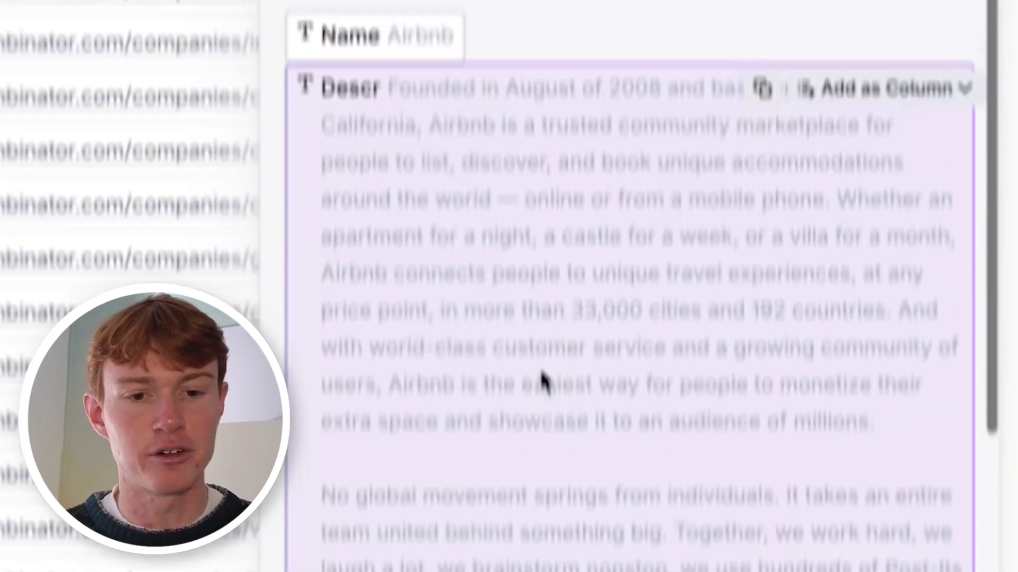
{"action": "scroll", "coordinate": [543, 379], "scroll_direction": "down", "scroll_amount": 7}
{"action": "left_click", "coordinate": [899, 389]}
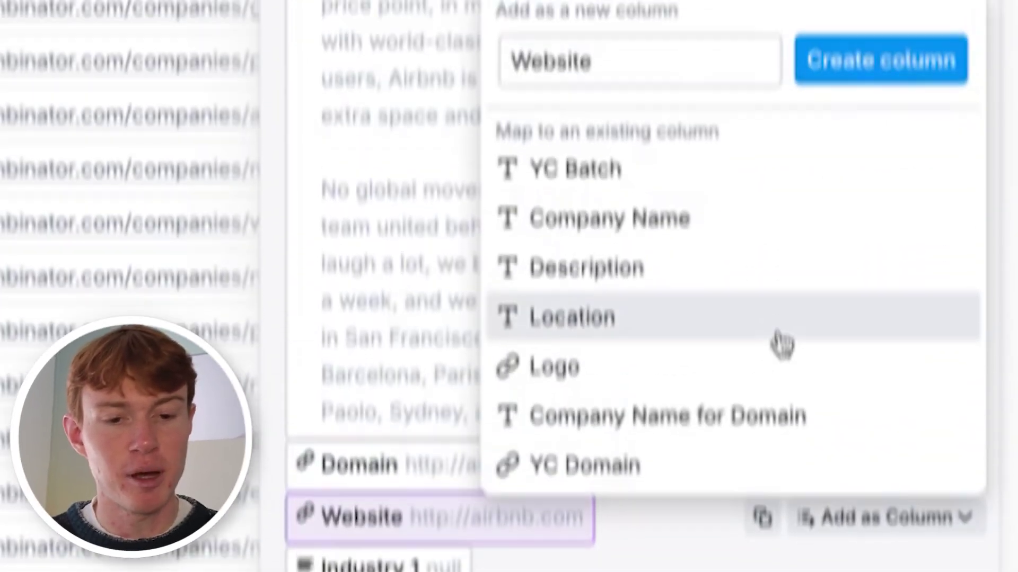
{"action": "left_click", "coordinate": [851, 103]}
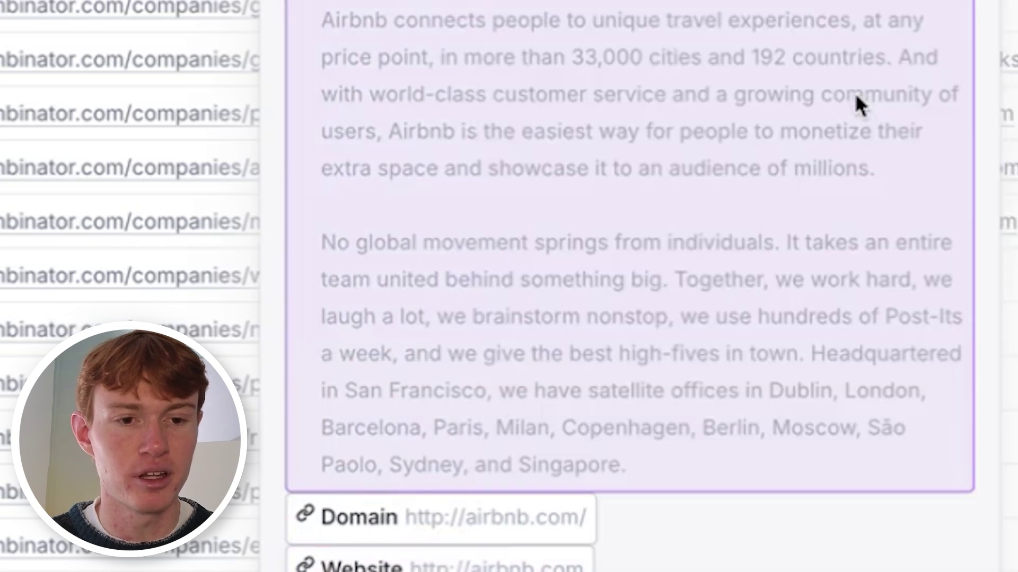
Create a Founder 1 Social Media 1 column from the scraped page data
{"action": "scroll", "coordinate": [776, 336], "scroll_direction": "down", "scroll_amount": 10}
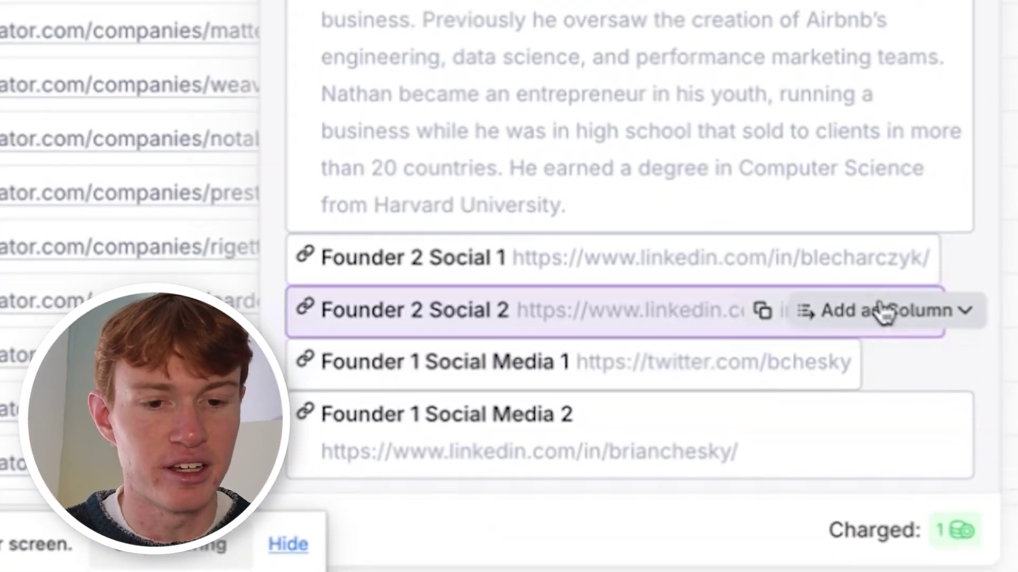
{"action": "left_click", "coordinate": [922, 378]}
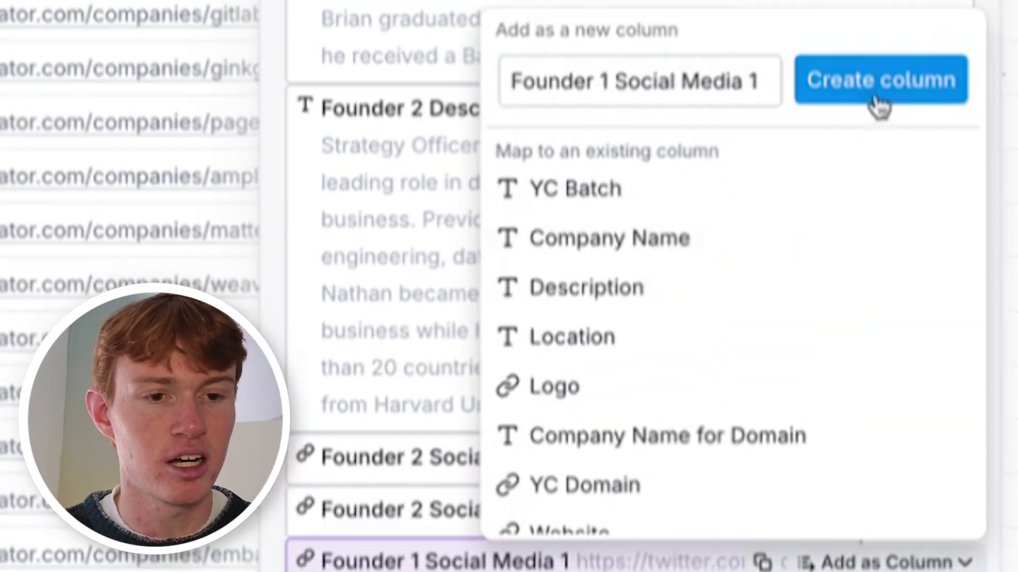
{"action": "left_click", "coordinate": [874, 93]}
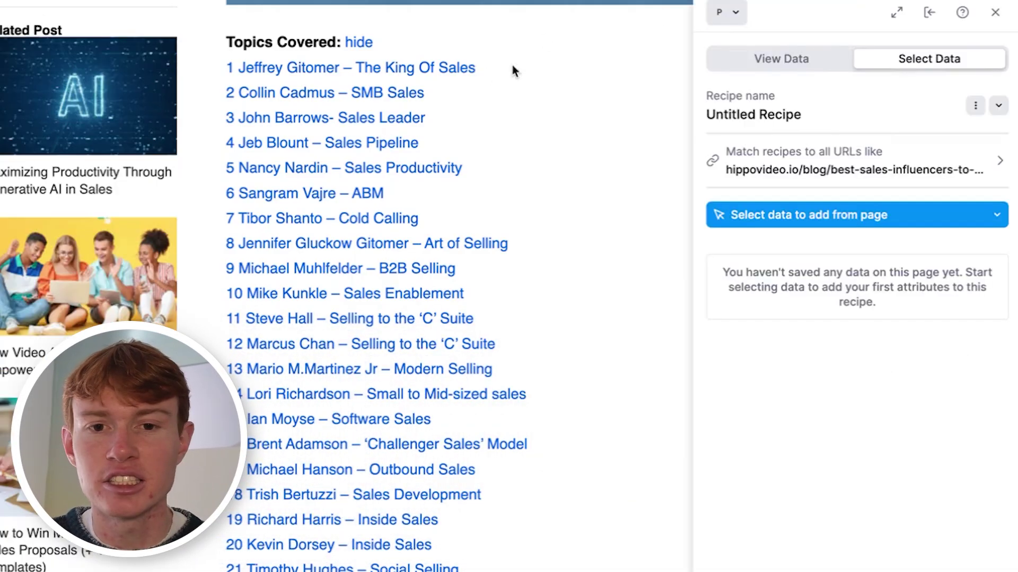
Capture the blog's sales influencer list items as Link-type data, then open the first LinkedIn profile
{"action": "left_click", "coordinate": [861, 241]}
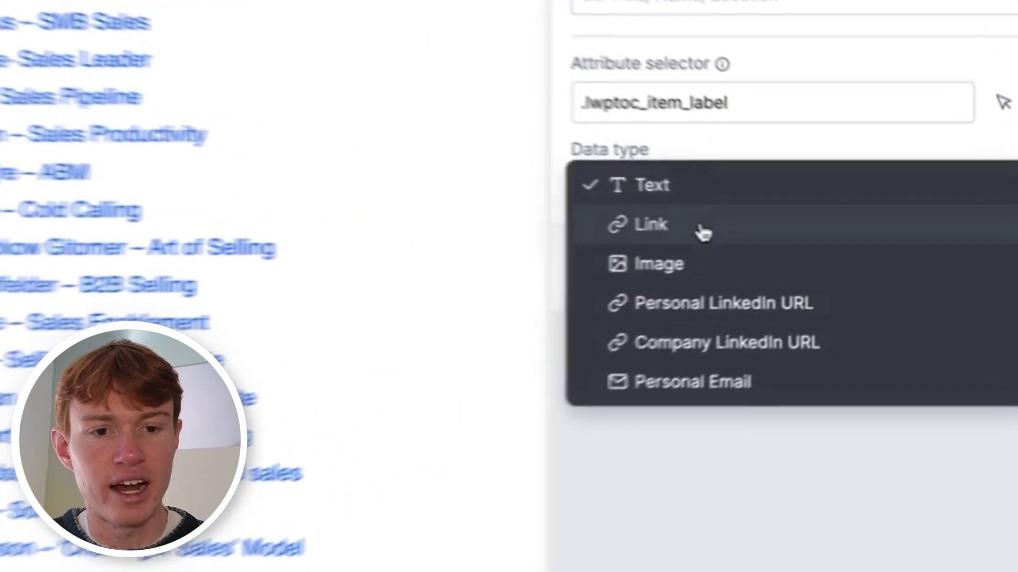
{"action": "left_click", "coordinate": [697, 232]}
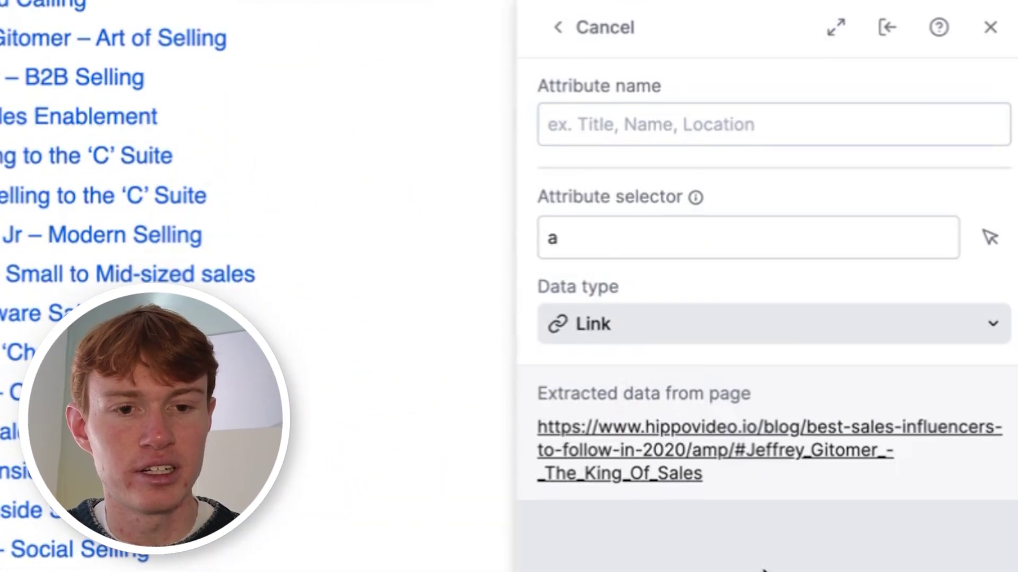
{"action": "left_click", "coordinate": [712, 470]}
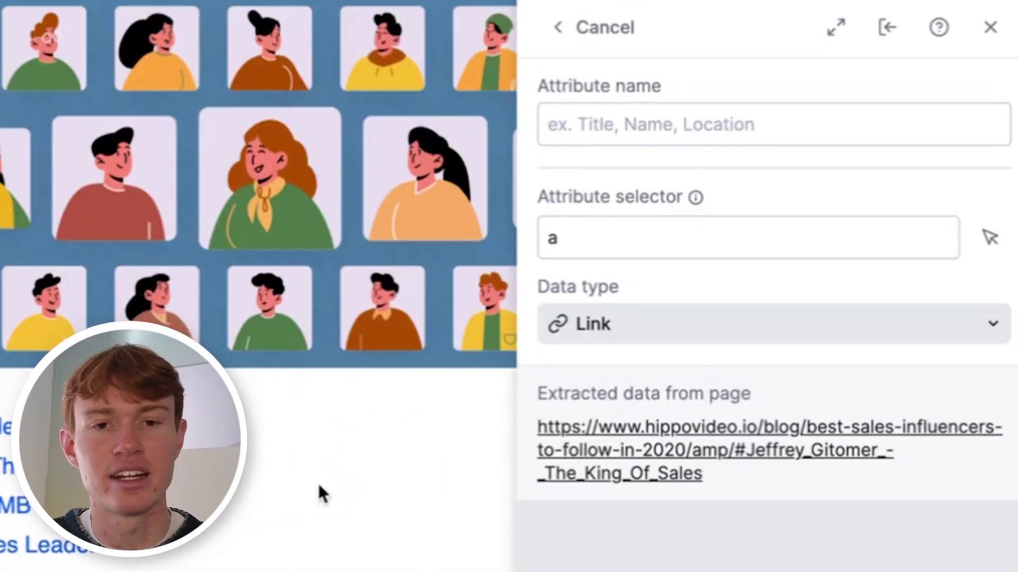